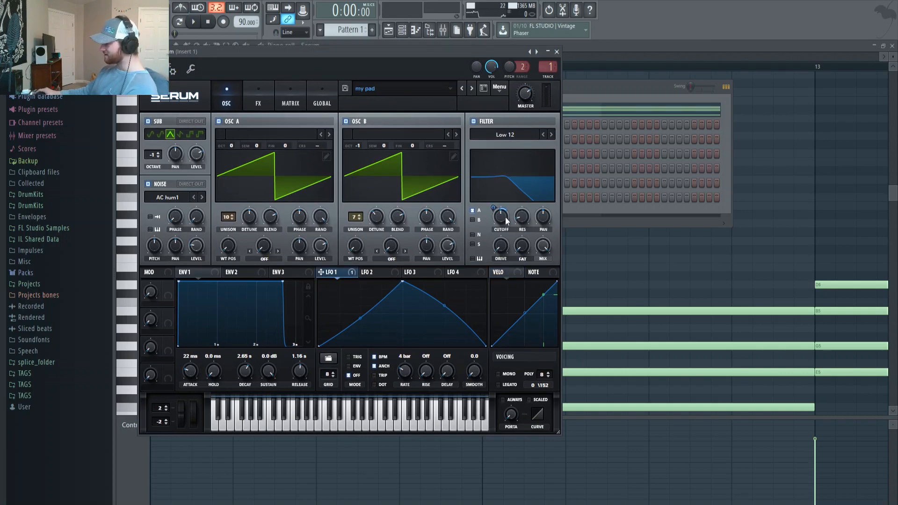
# Review the "my pad" patch's oscillator, filter and effects settings in Serum and its effect chain on mixer Insert 1
pyautogui.moveTo(506, 220)
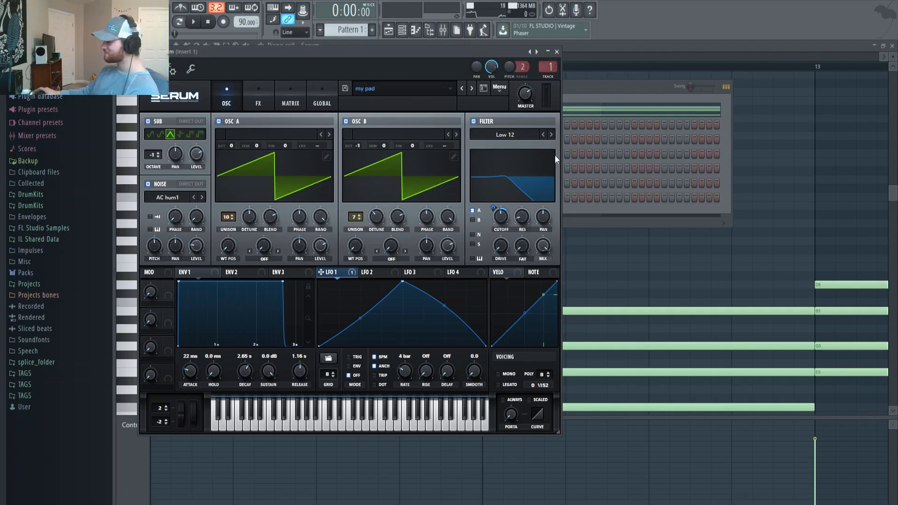
pyautogui.click(258, 101)
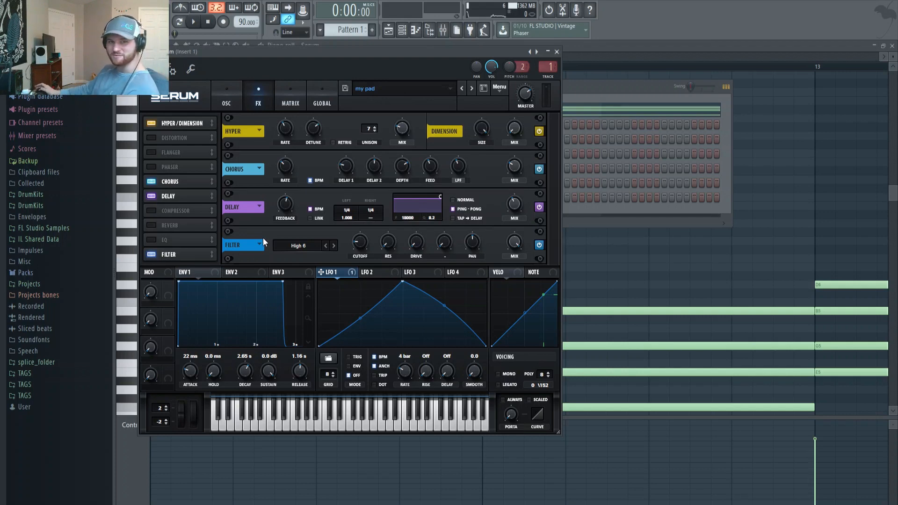
pyautogui.click(228, 99)
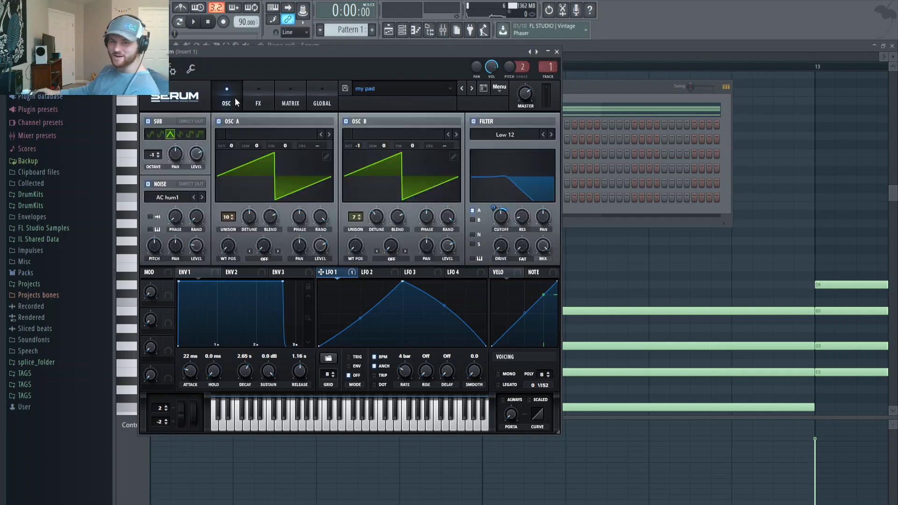
pyautogui.click(441, 33)
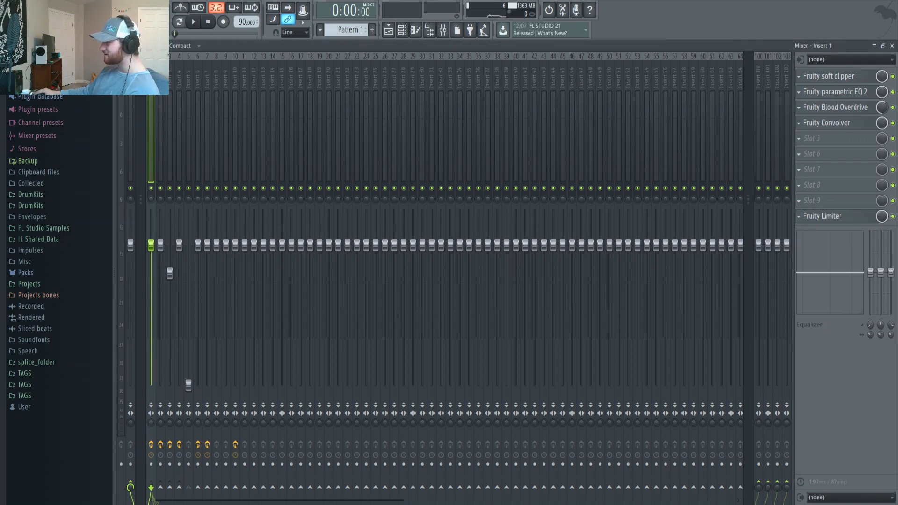
# Open the first Serum channel's piano roll, play Pattern 1's chord progression through and stop playback
pyautogui.press('F7')
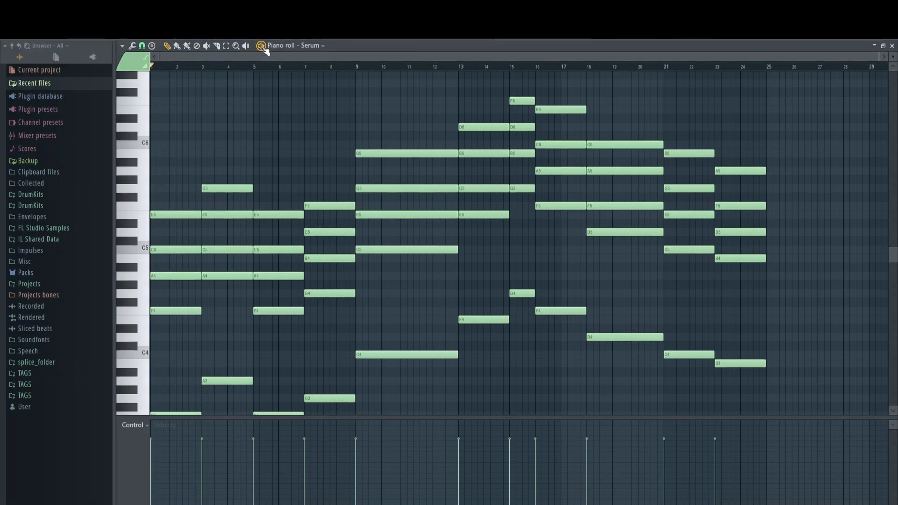
pyautogui.click(262, 46)
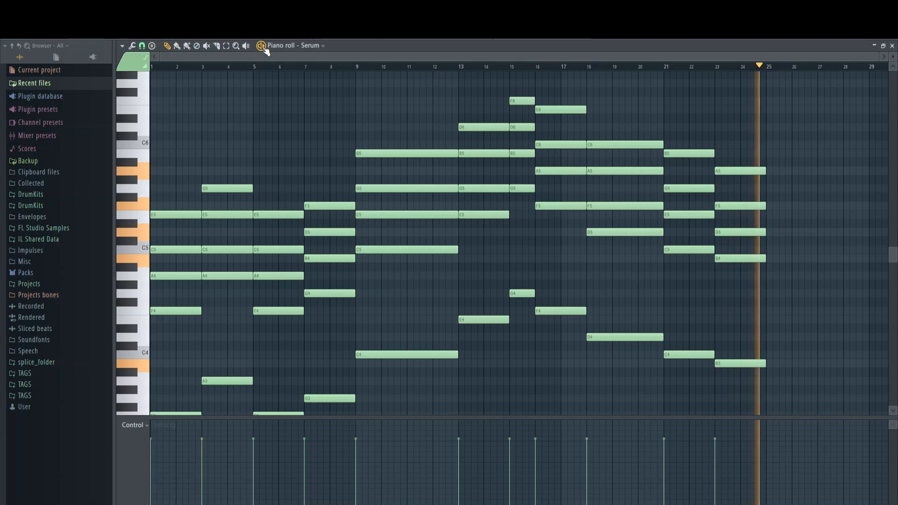
pyautogui.click(209, 22)
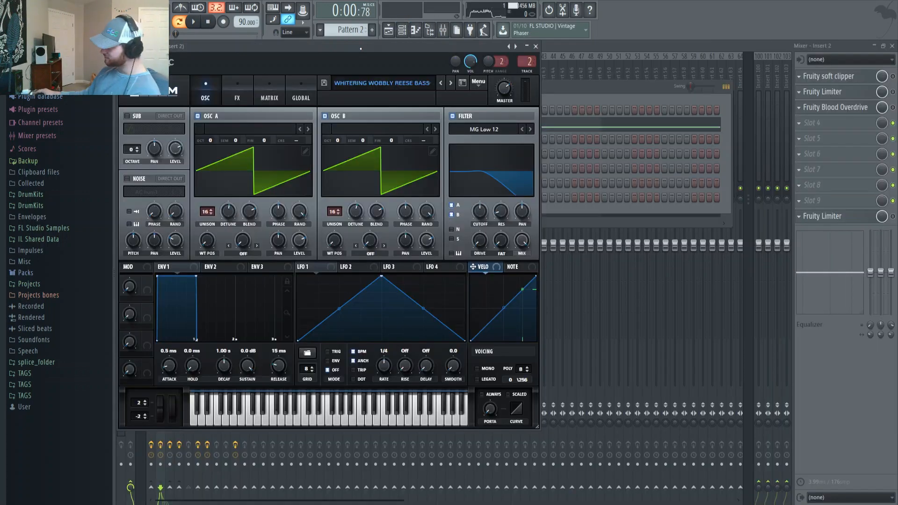
# Play the opening of Pattern 2's bass line in the Serum #2 piano roll and stop playback
pyautogui.moveTo(360, 49)
pyautogui.mouseDown()
pyautogui.moveTo(374, 47)
pyautogui.moveTo(361, 49)
pyautogui.mouseUp()
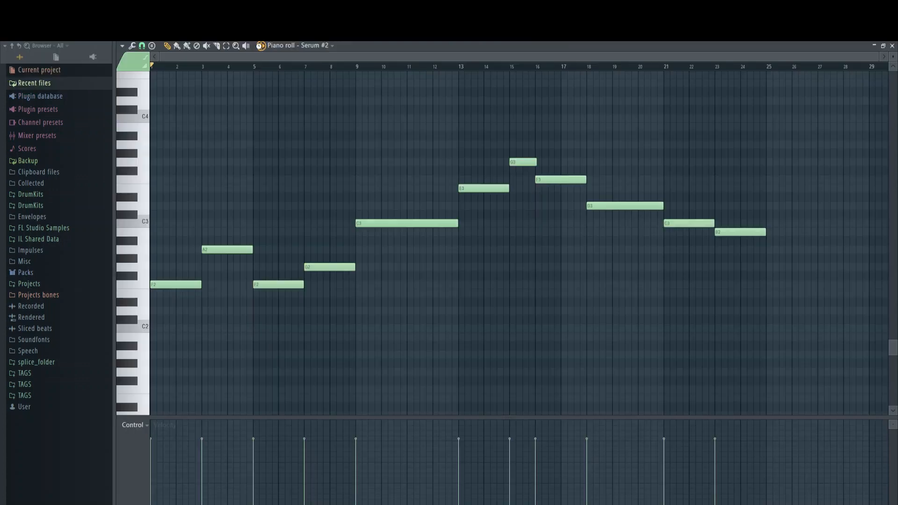
pyautogui.press('space')
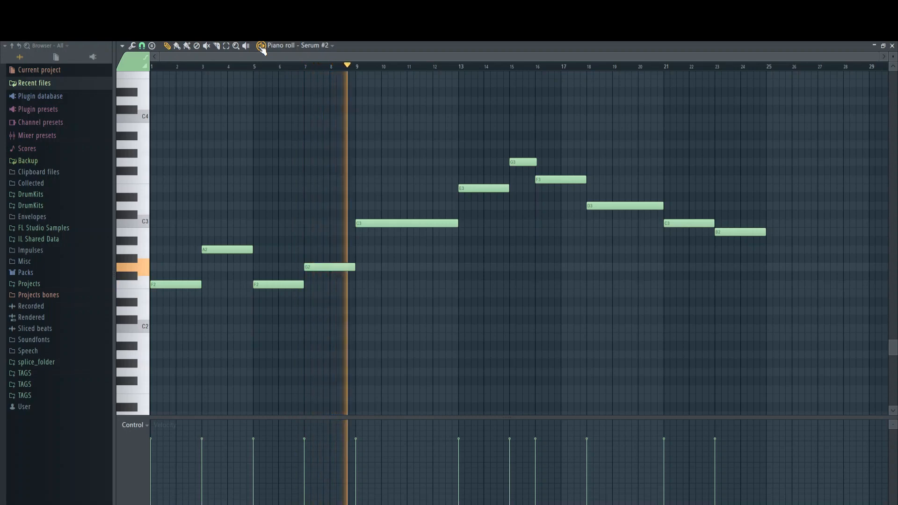
pyautogui.press('space')
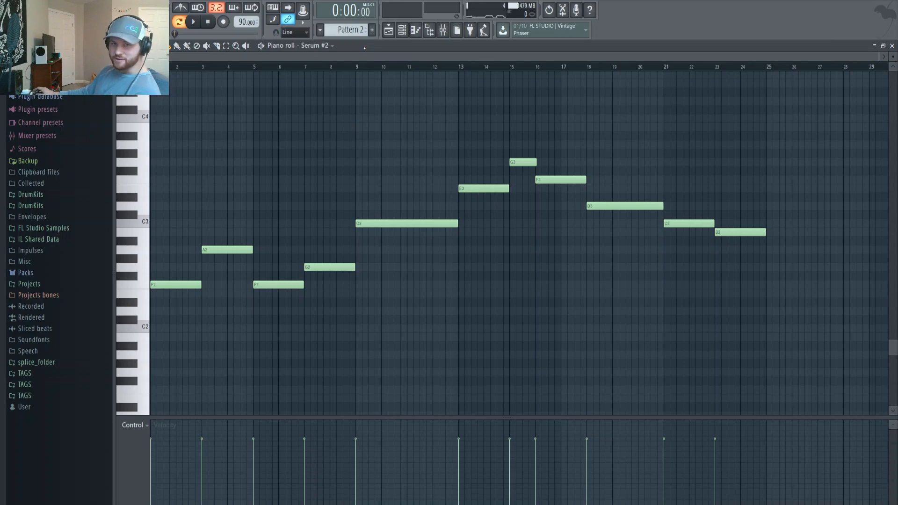
# Inspect the mixer effects and the Serum #3 patch with its Acid oscillators and MG Low 12 filter
pyautogui.click(443, 31)
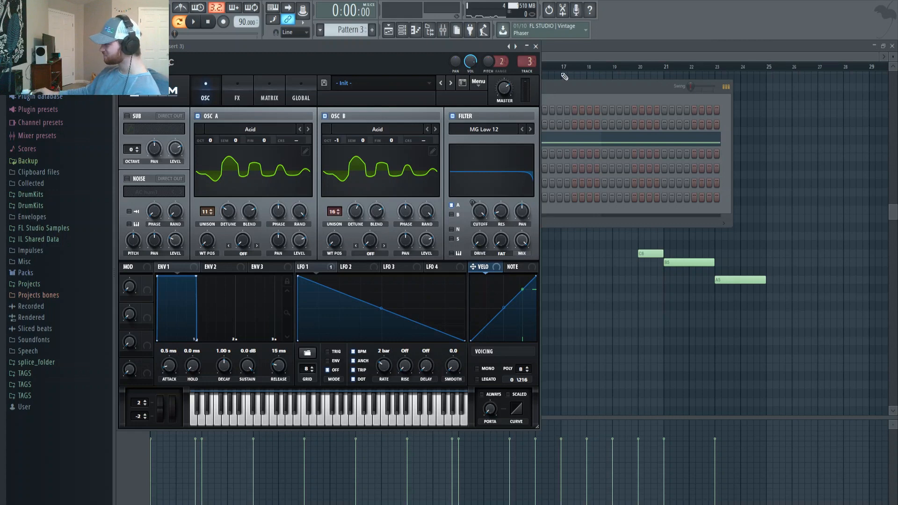
pyautogui.click(562, 45)
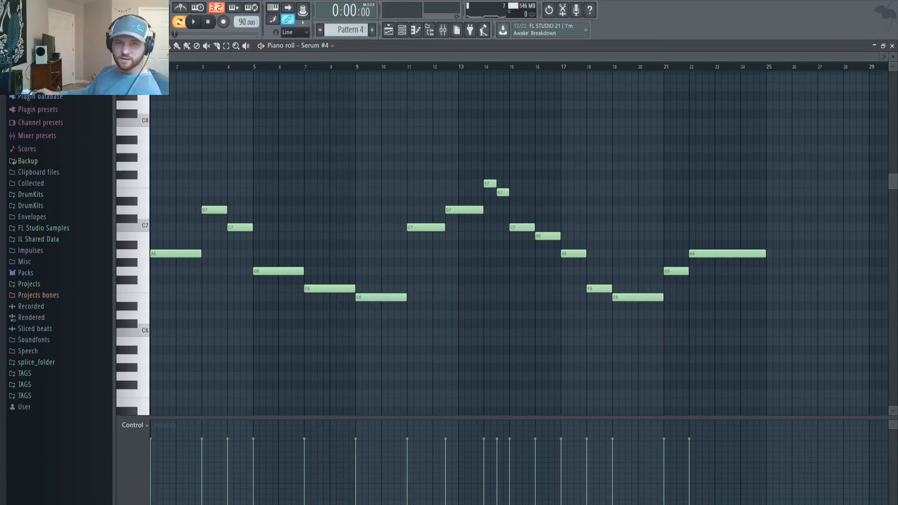
# Look over the Serum #4 patch and play Pattern 4's melody in its piano roll
pyautogui.click(402, 30)
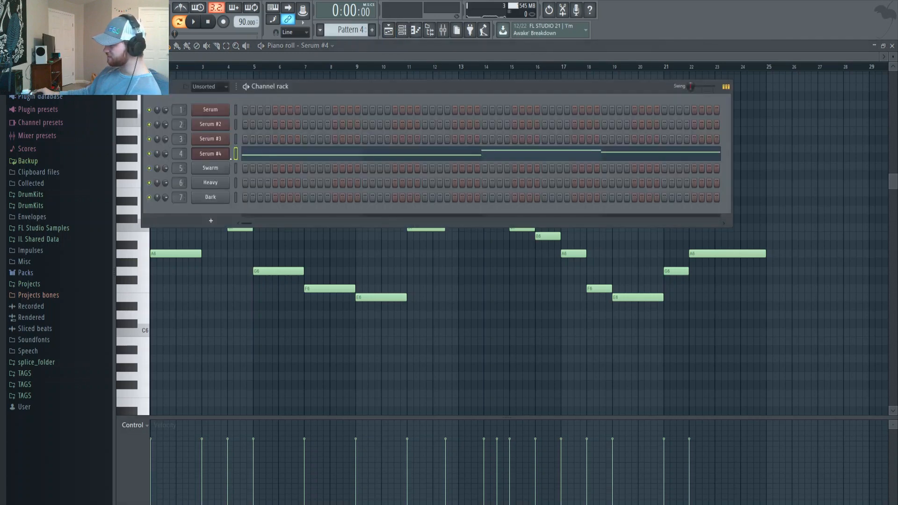
pyautogui.click(219, 153)
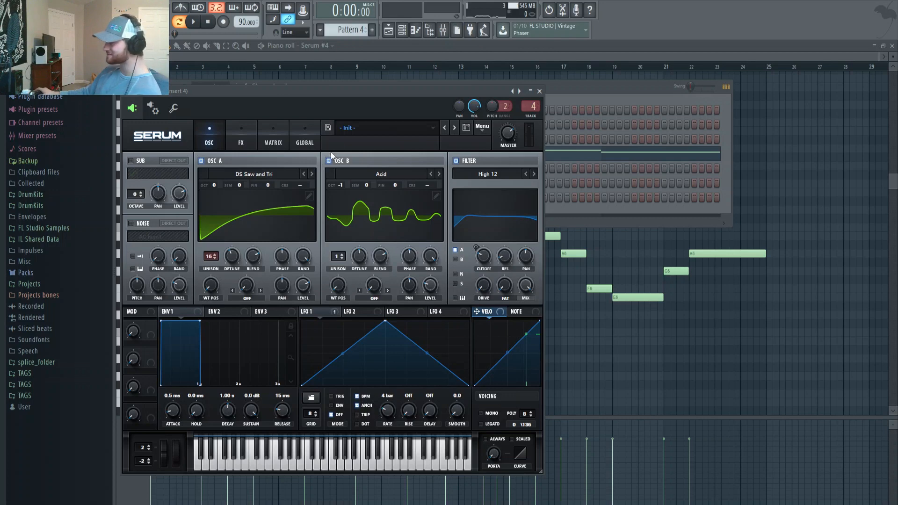
pyautogui.click(422, 47)
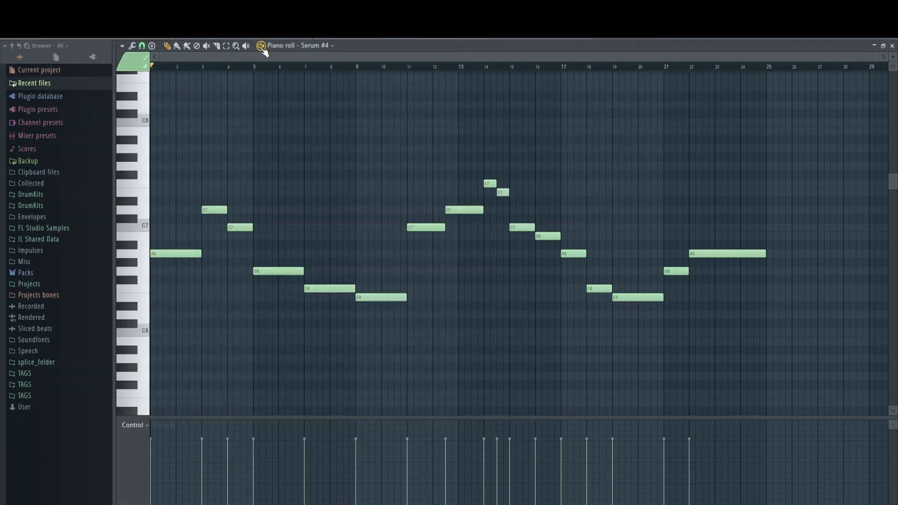
pyautogui.press('space')
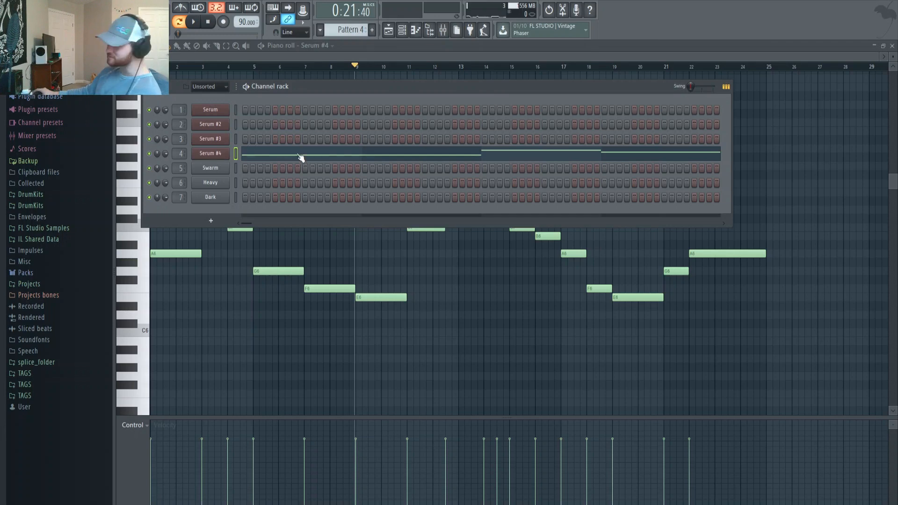
# Reopen the Serum #4 instrument, review its effects and oscillator pages, and close it
pyautogui.click(225, 158)
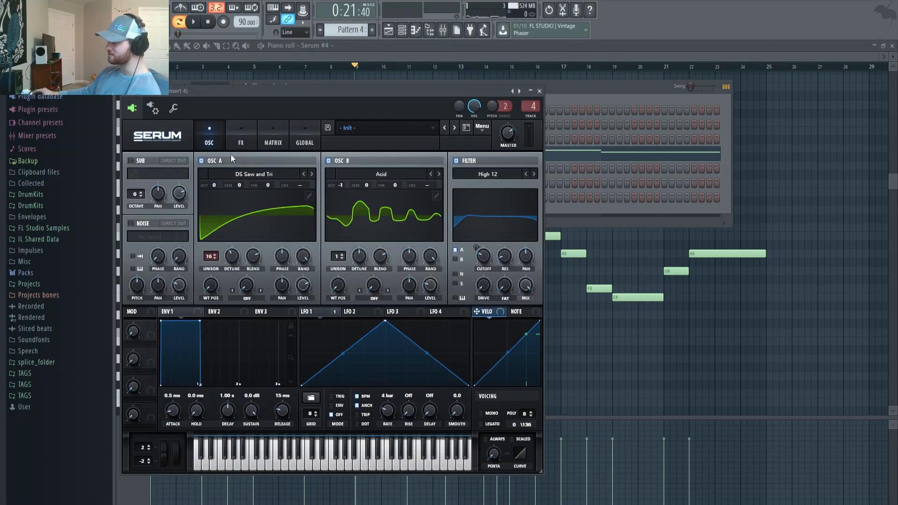
pyautogui.click(240, 140)
pyautogui.click(209, 140)
pyautogui.click(540, 91)
# On mixer Insert 1, enable Fruity soft clipper, parametric EQ 2 and Blood Overdrive, checking the EQ and overdrive settings
pyautogui.press('F5')
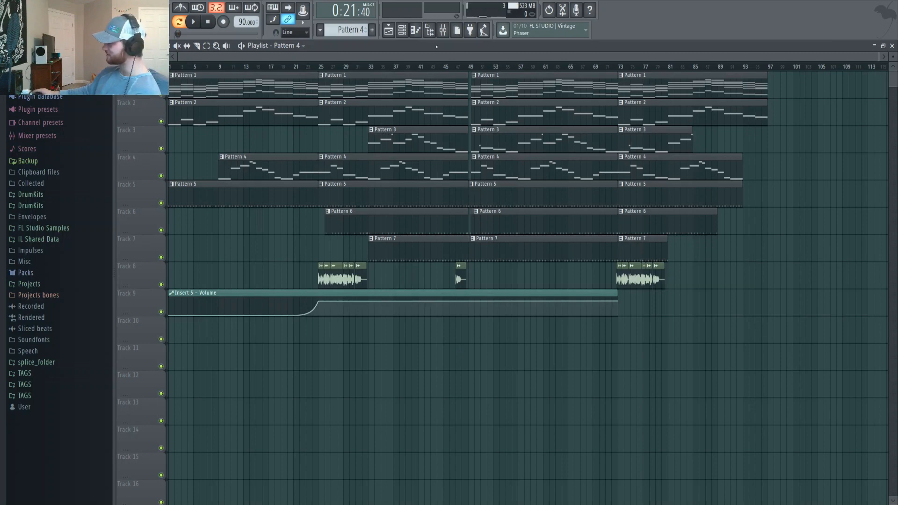
pyautogui.click(443, 31)
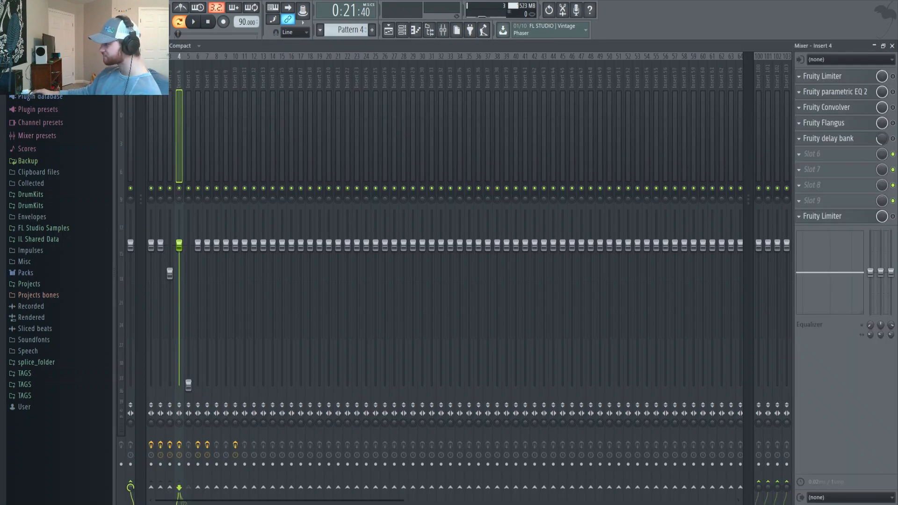
pyautogui.click(150, 136)
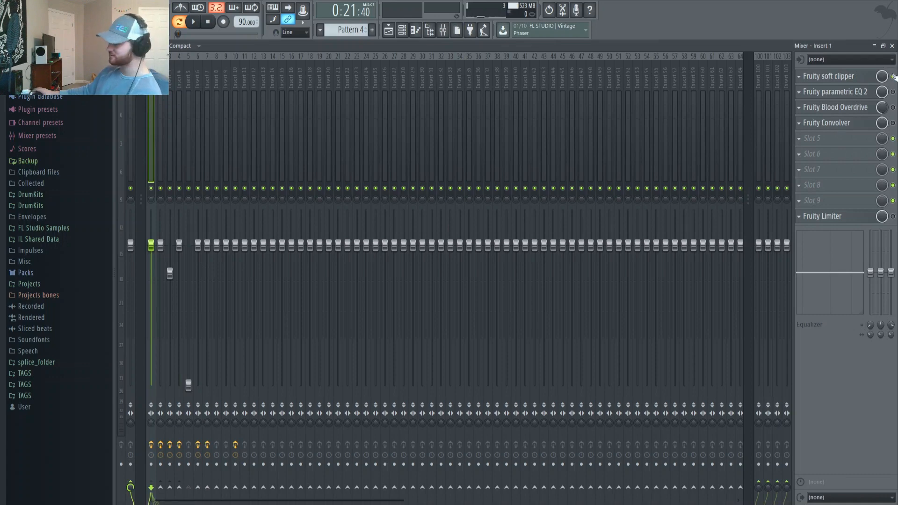
pyautogui.click(840, 94)
pyautogui.click(850, 95)
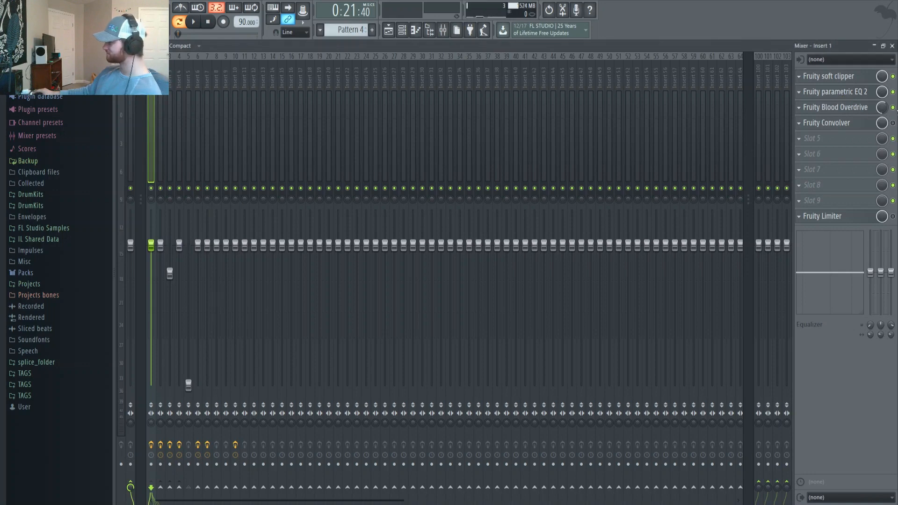
pyautogui.click(859, 109)
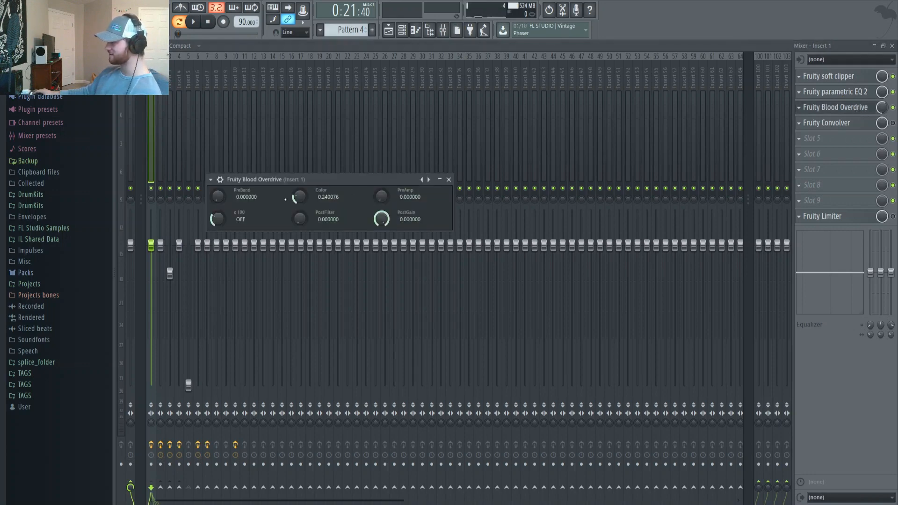
# Enable Fruity Convolver and Fruity Limiter on Insert 1, reviewing the Convolver's equalizer and impulse views
pyautogui.click(892, 123)
pyautogui.click(833, 123)
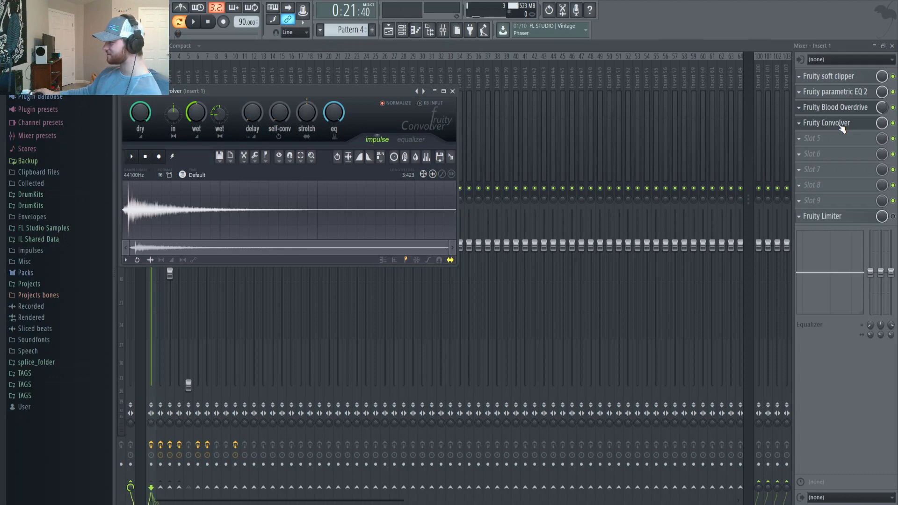
pyautogui.click(413, 142)
pyautogui.click(371, 141)
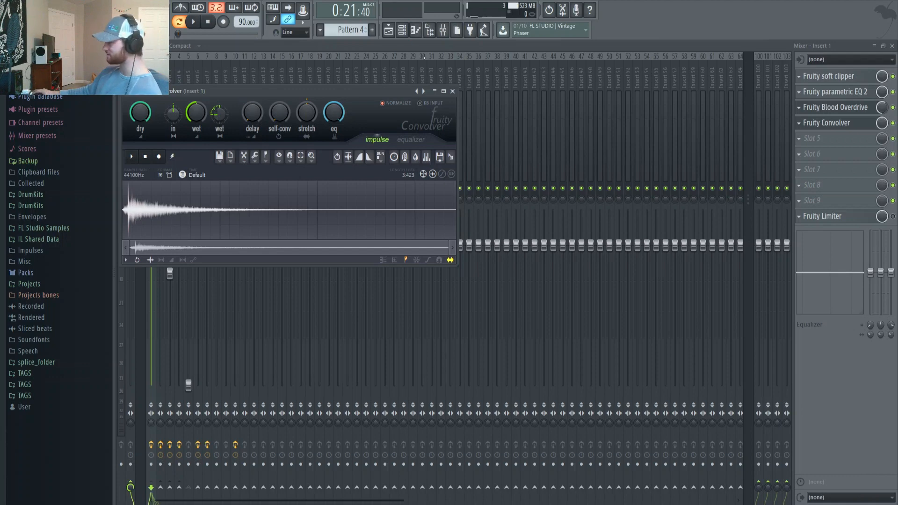
pyautogui.click(452, 91)
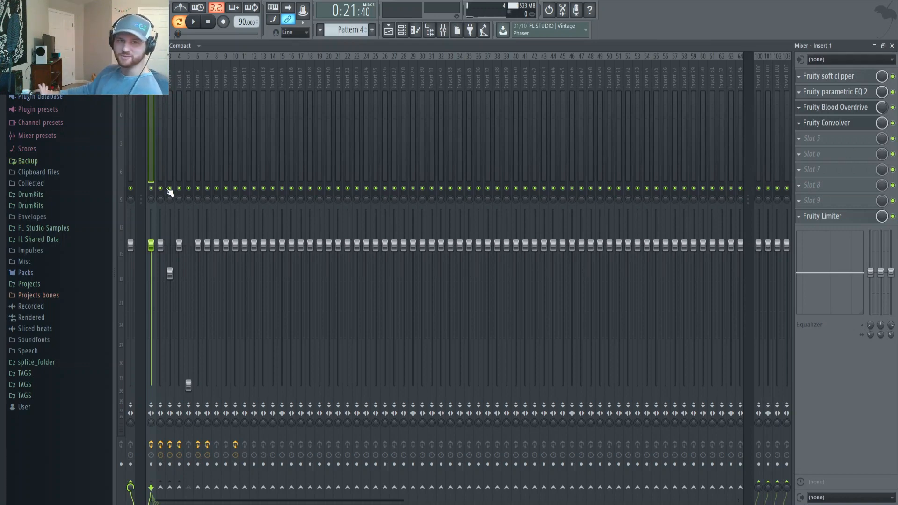
# Enable the soft clipper, Blood Overdrive and both Fruity Limiters on mixer Insert 2, checking the first limiter's compressor settings
pyautogui.press('Right')
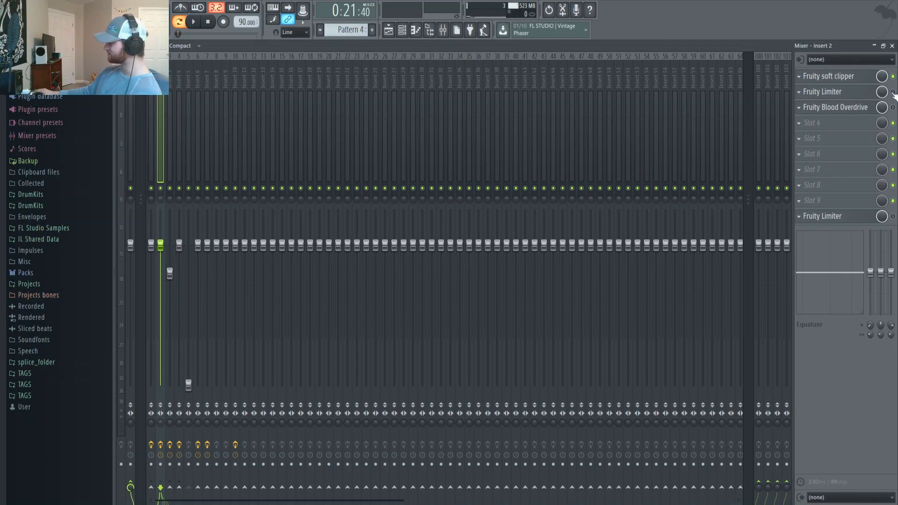
pyautogui.click(846, 94)
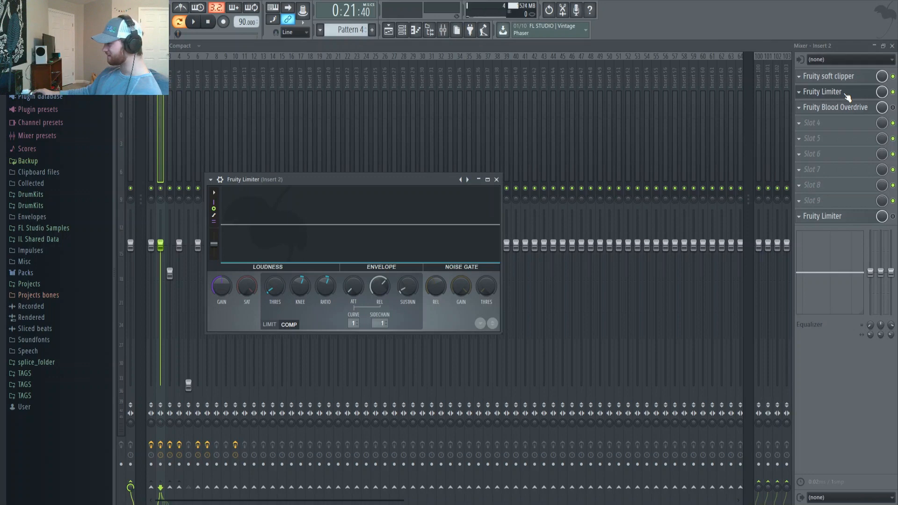
pyautogui.click(497, 180)
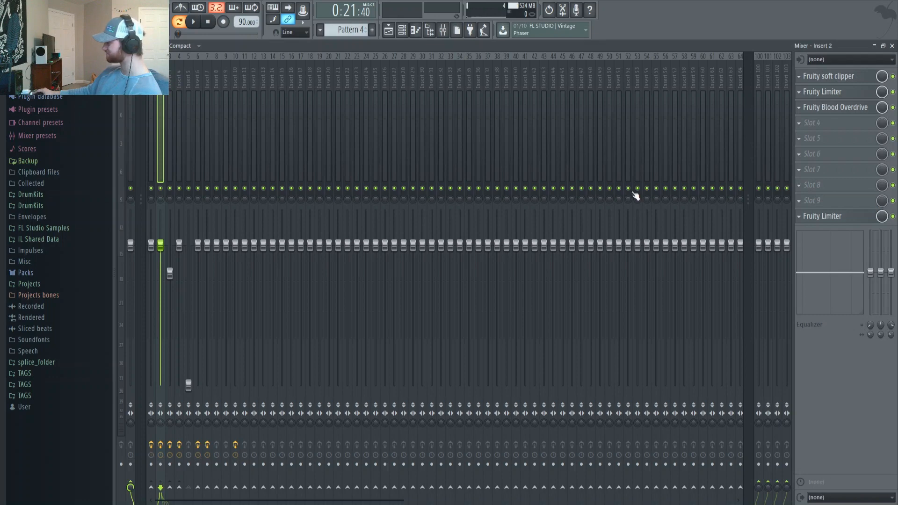
# Enable both Fruity Limiters, parametric EQ 2 and Convolver on mixer Insert 3, checking the EQ and Convolver settings
pyautogui.click(170, 84)
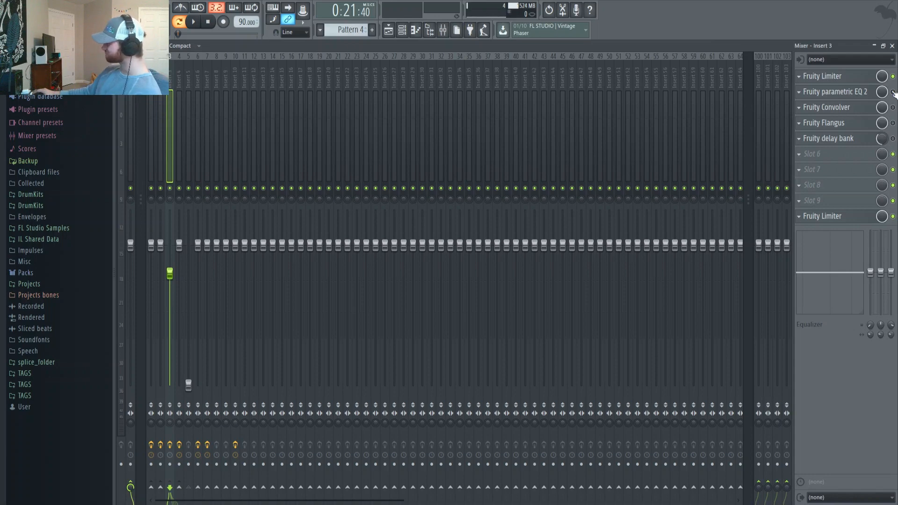
pyautogui.click(835, 94)
pyautogui.click(835, 94)
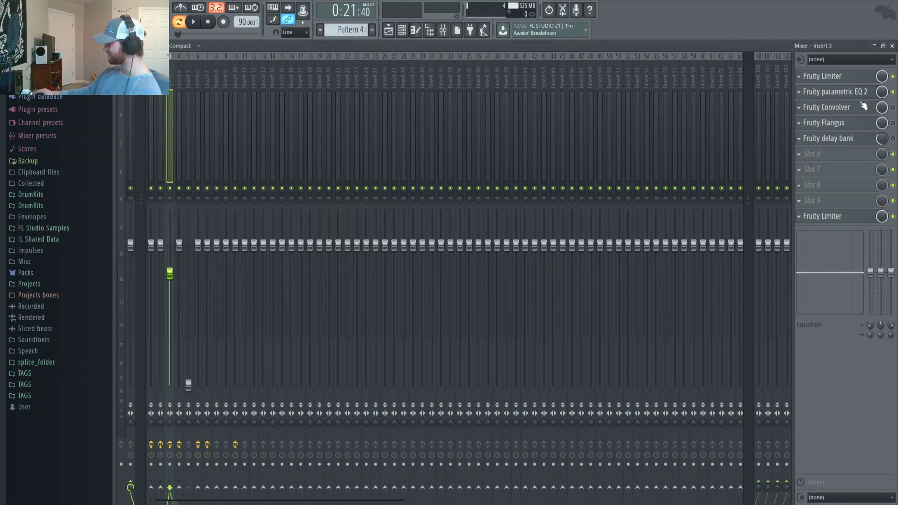
pyautogui.click(861, 109)
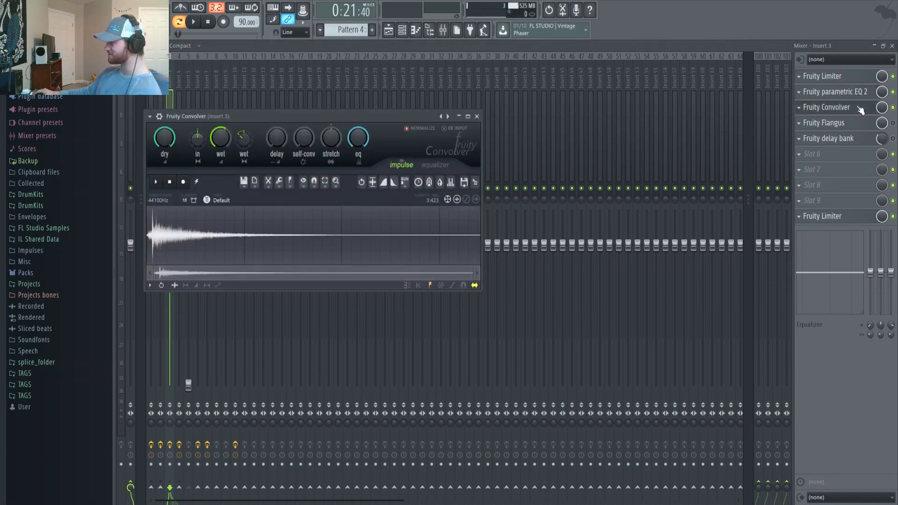
pyautogui.click(860, 109)
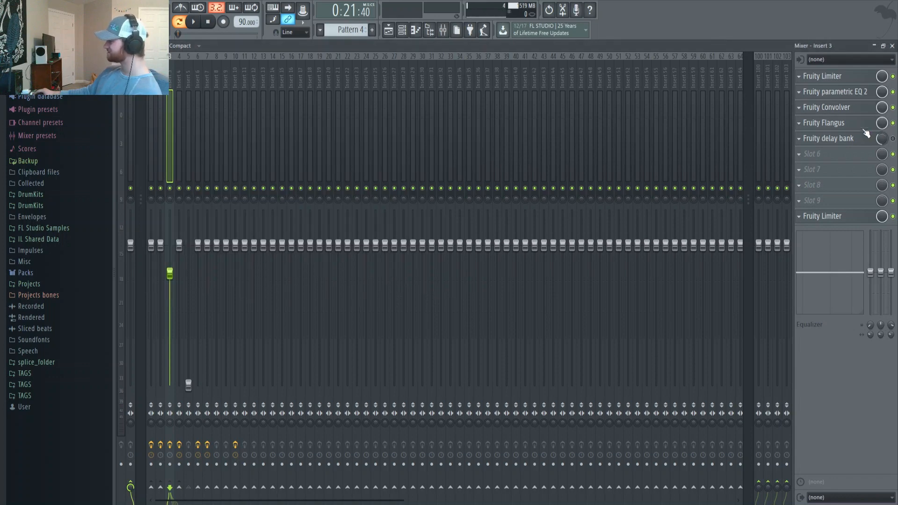
# Enable Fruity Flangus on Insert 3, look through its preset list and close it with its settings kept
pyautogui.click(831, 124)
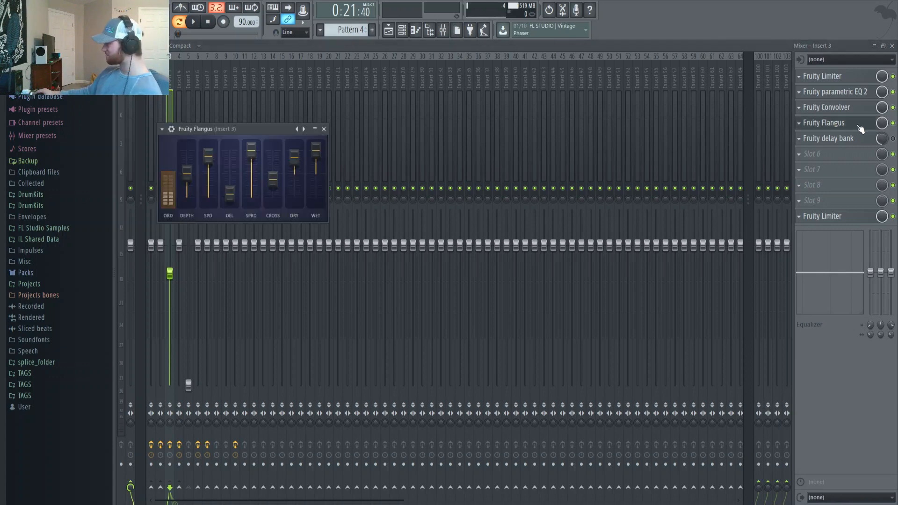
pyautogui.click(162, 129)
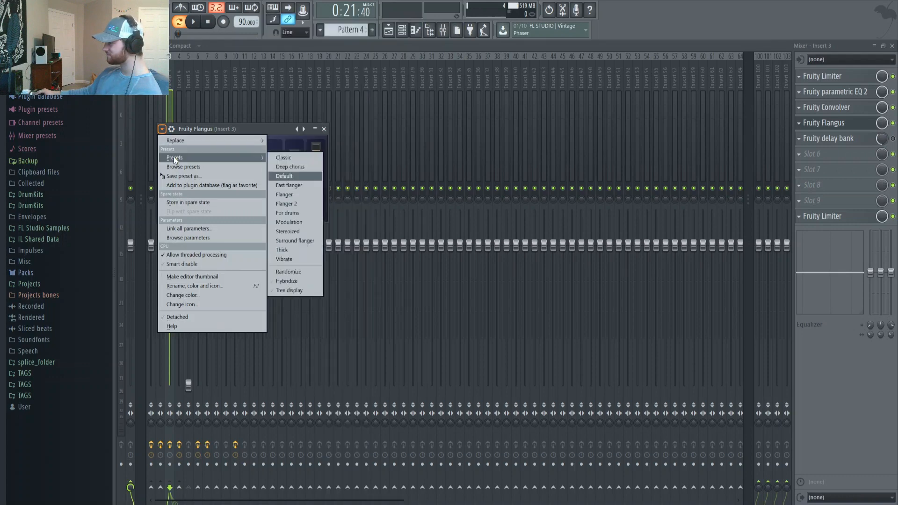
pyautogui.click(493, 50)
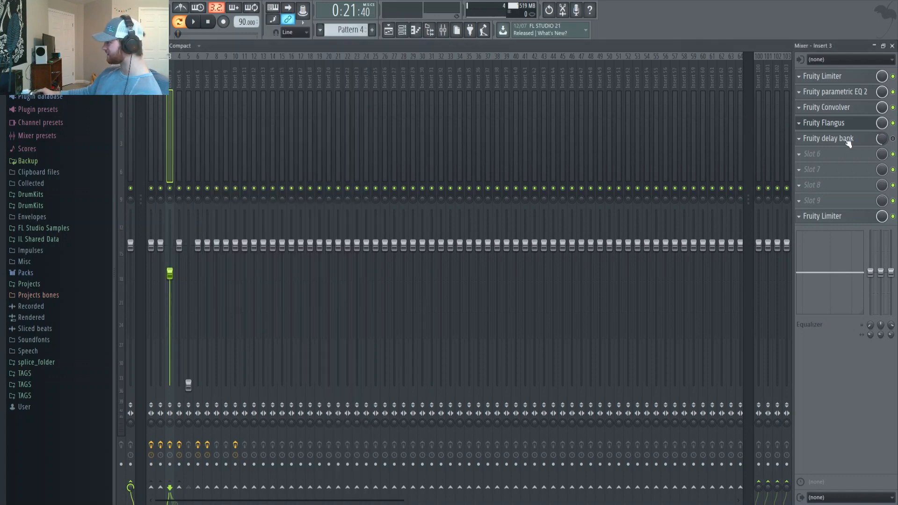
# Enable Fruity delay bank on Insert 3, look through its preset list without changing it, and check the Fruity Flangus settings again
pyautogui.click(822, 140)
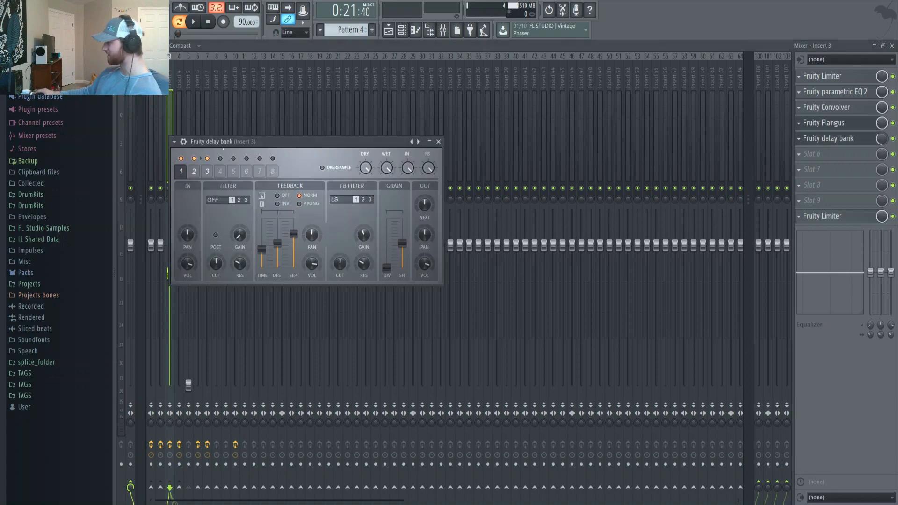
pyautogui.click(174, 142)
pyautogui.moveTo(187, 171)
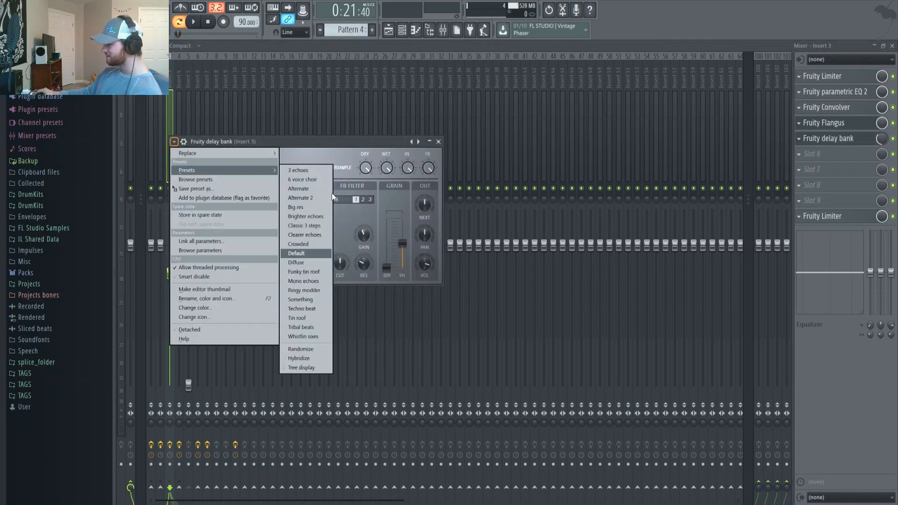
pyautogui.click(367, 127)
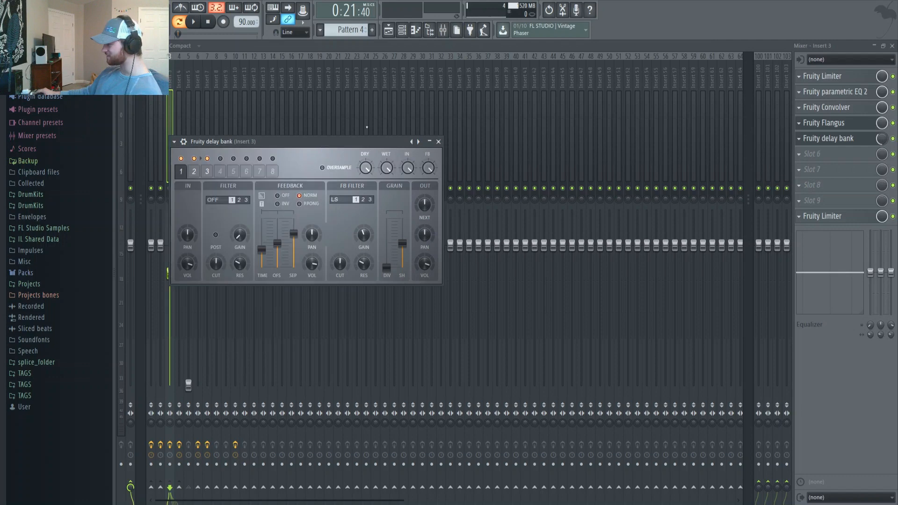
pyautogui.click(440, 142)
pyautogui.click(823, 123)
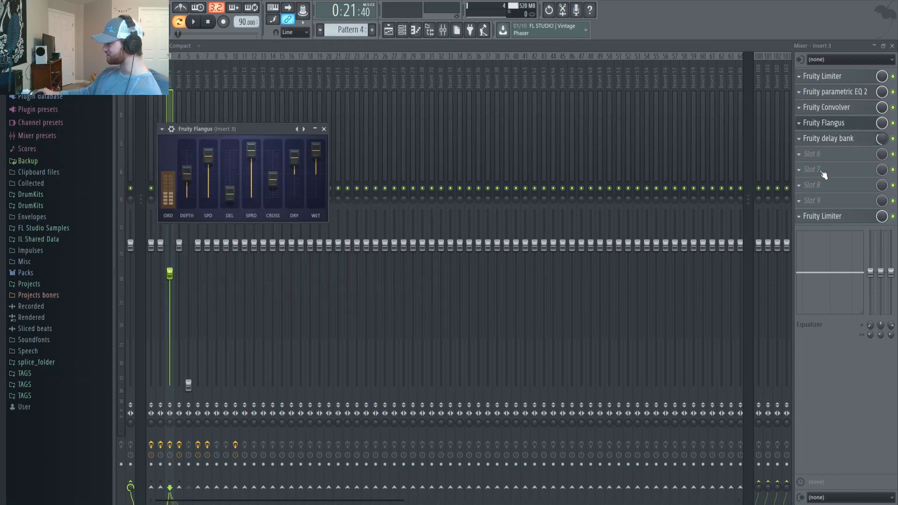
pyautogui.click(324, 129)
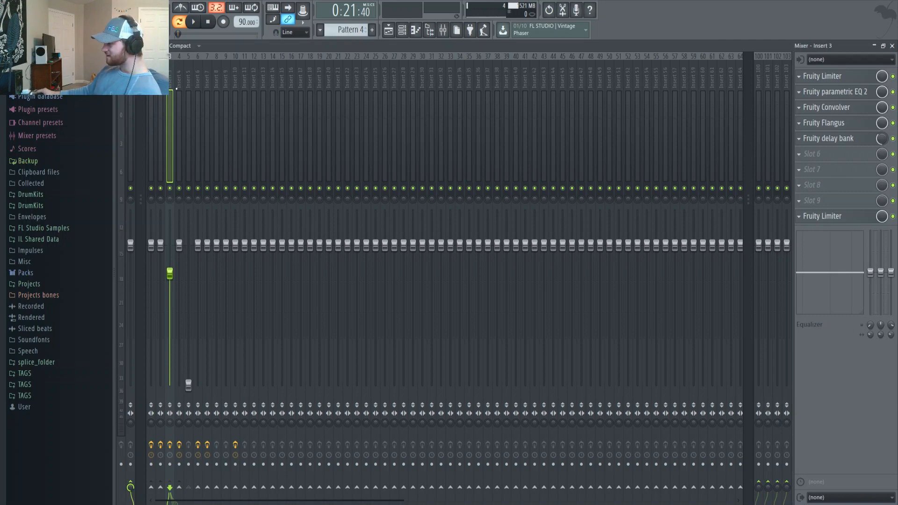
# Enable every effect on mixer Insert 4, including both Fruity Limiters, parametric EQ 2, Convolver, Flangus and delay bank, and compare the chain with Insert 3
pyautogui.click(181, 81)
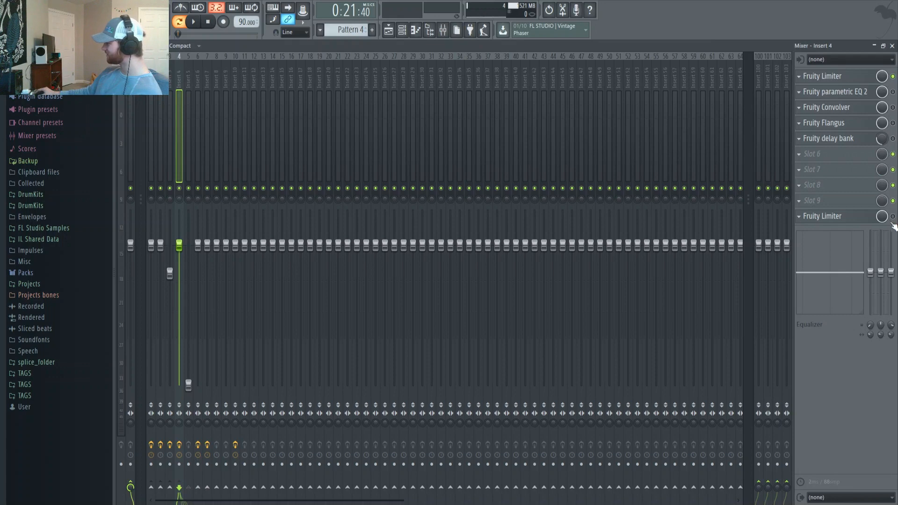
pyautogui.click(858, 96)
pyautogui.click(864, 96)
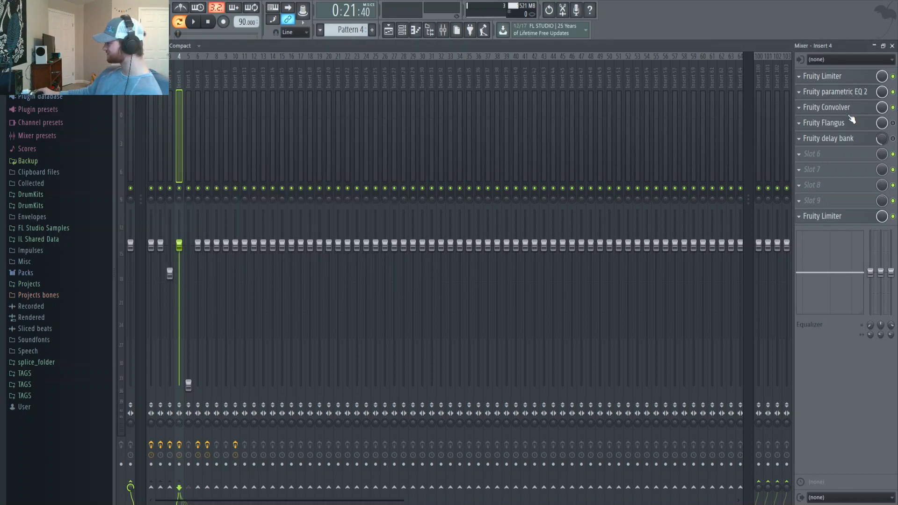
pyautogui.click(849, 114)
pyautogui.click(850, 115)
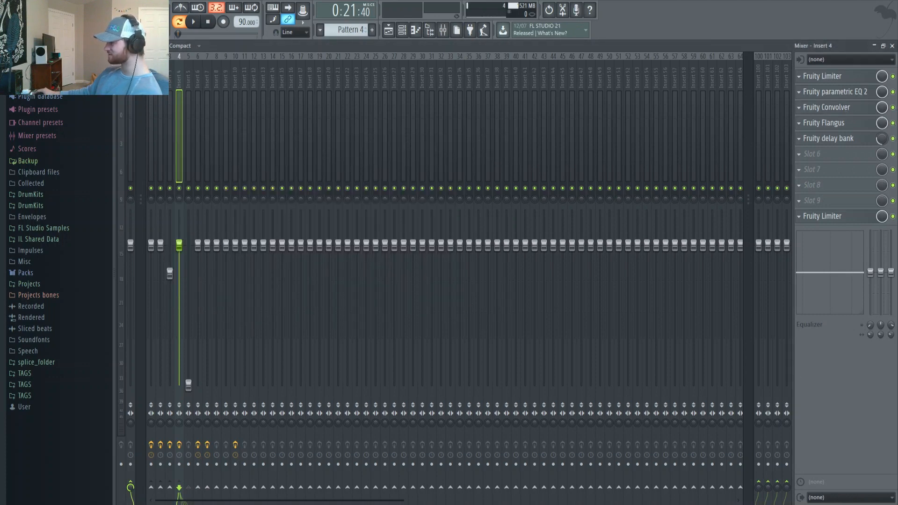
pyautogui.click(169, 136)
pyautogui.click(176, 81)
pyautogui.click(170, 82)
pyautogui.click(178, 83)
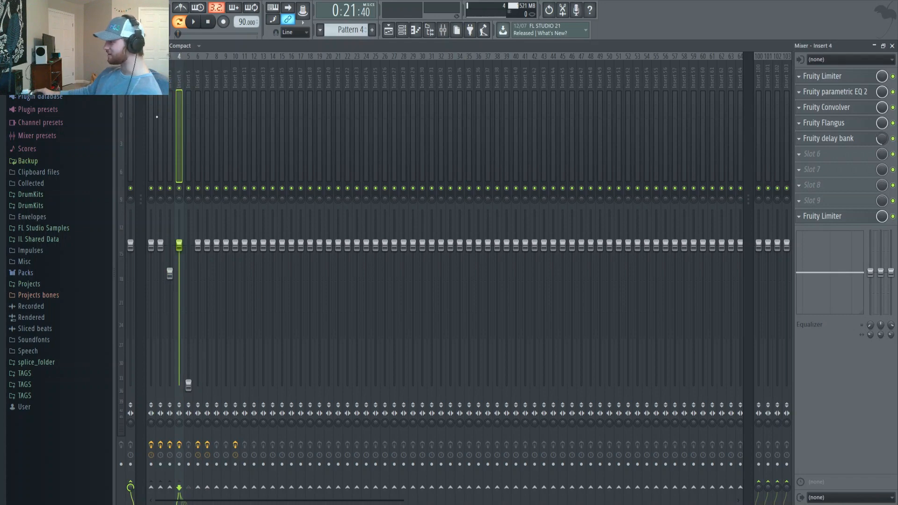
# Show the playlist and select the time range from bar 25 to bar 49 on the timeline
pyautogui.click(388, 30)
pyautogui.moveTo(322, 70); pyautogui.dragTo(469, 130)
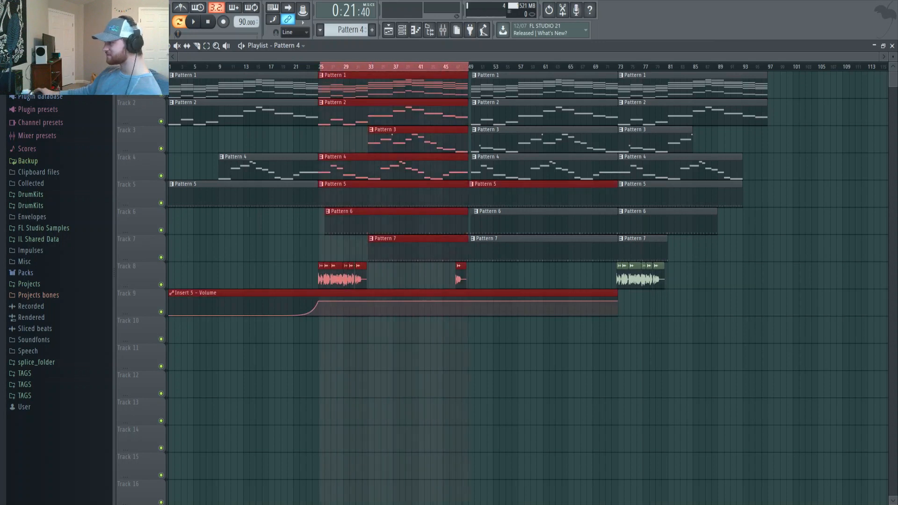
pyautogui.click(133, 45)
pyautogui.click(153, 201)
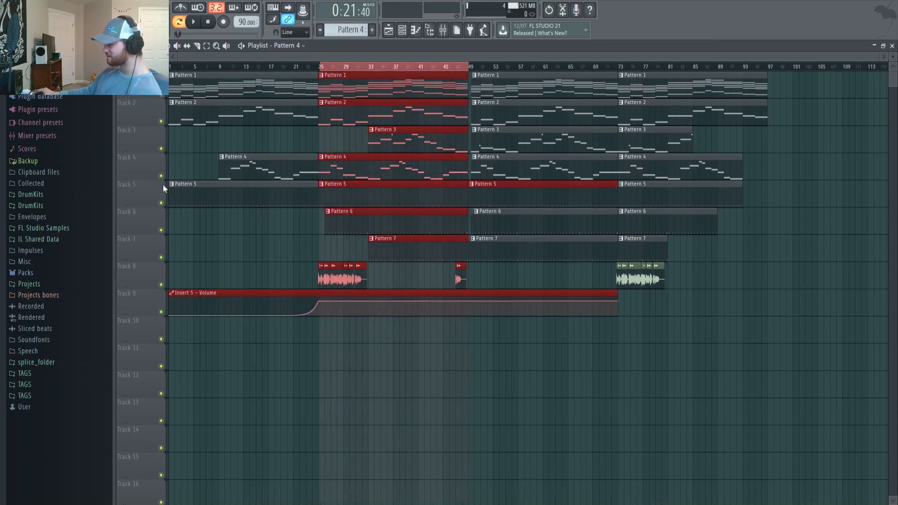
pyautogui.click(533, 102)
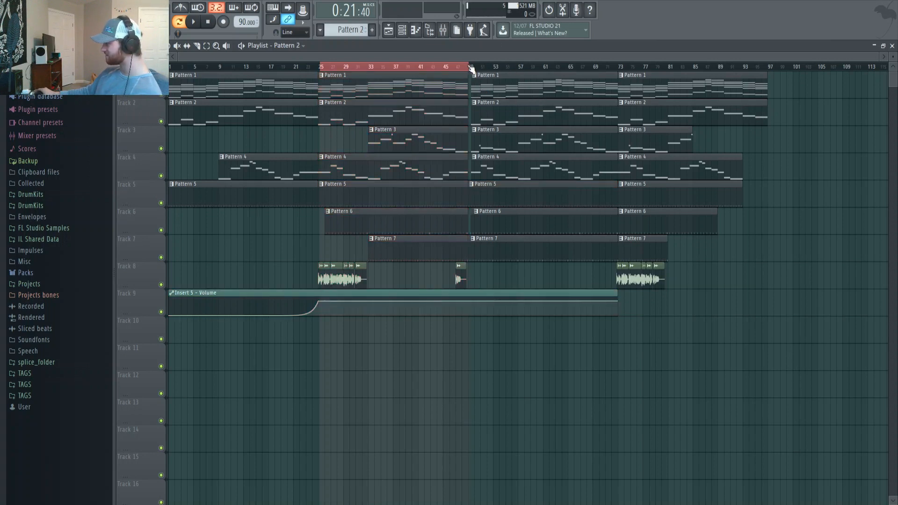
pyautogui.moveTo(470, 68); pyautogui.dragTo(321, 78)
# Leave only playlist tracks 1 to 4 unmuted so the Serum patterns can be heard alone
pyautogui.click(161, 148)
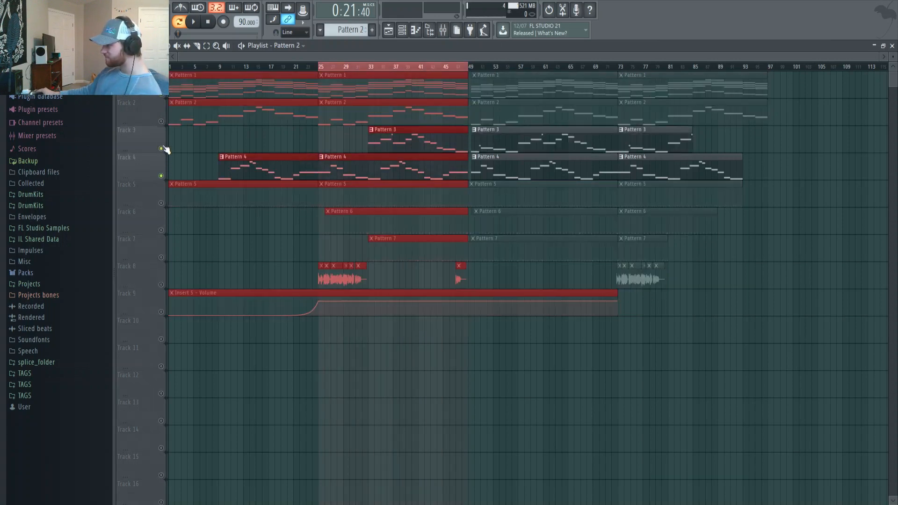
pyautogui.click(161, 121)
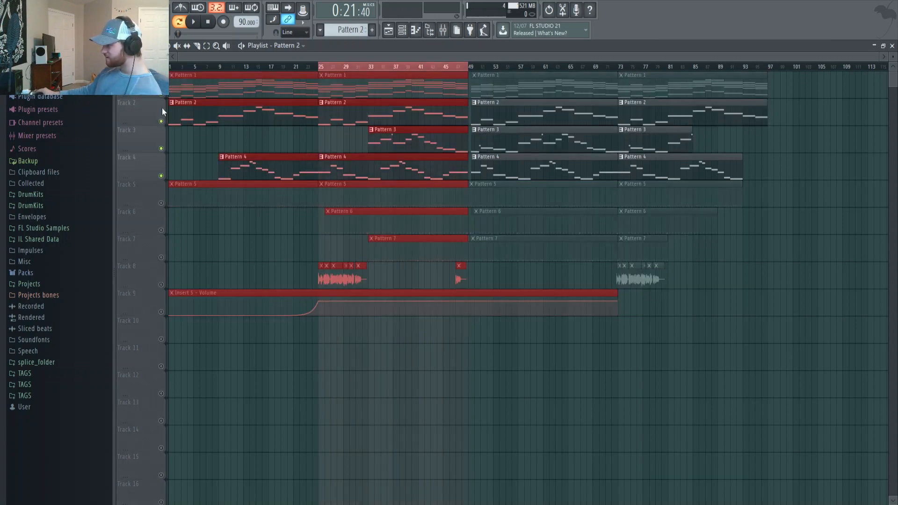
pyautogui.click(161, 95)
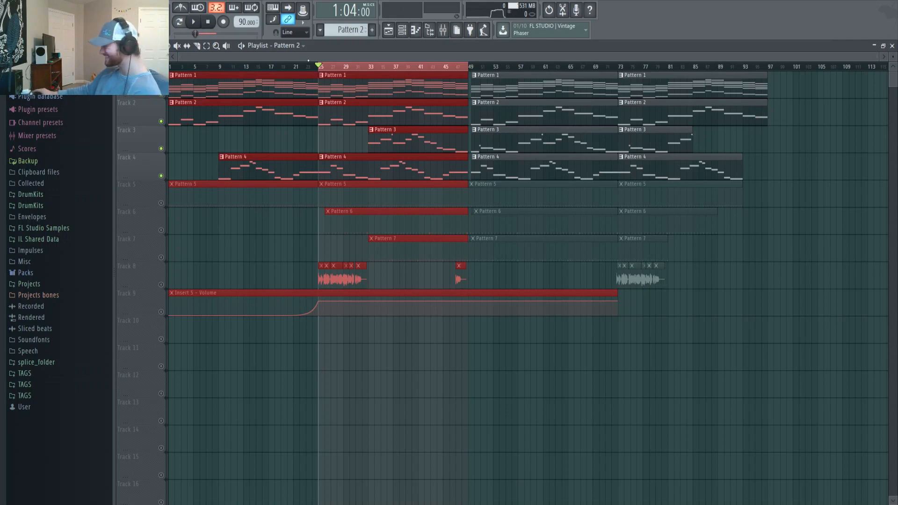
# Unmute all tracks in the playlist
pyautogui.rightClick(162, 177)
pyautogui.click(149, 174)
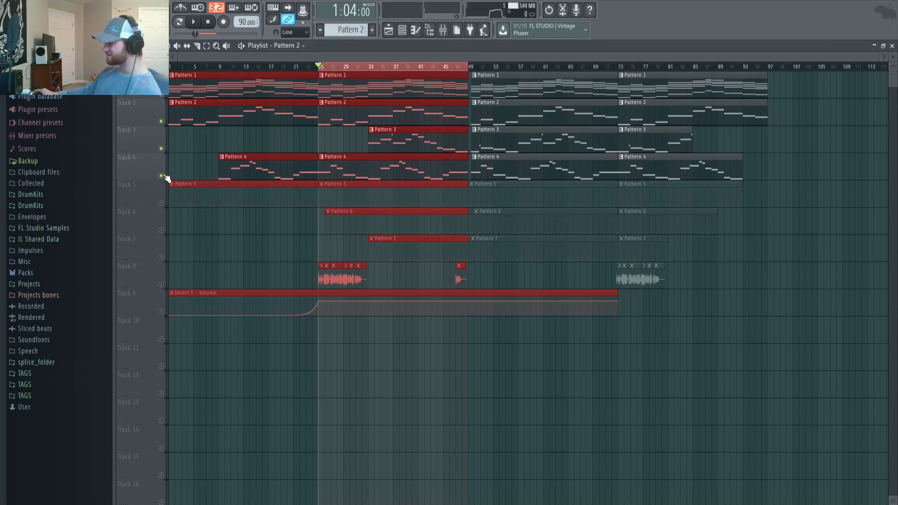
pyautogui.rightClick(162, 176)
pyautogui.rightClick(161, 176)
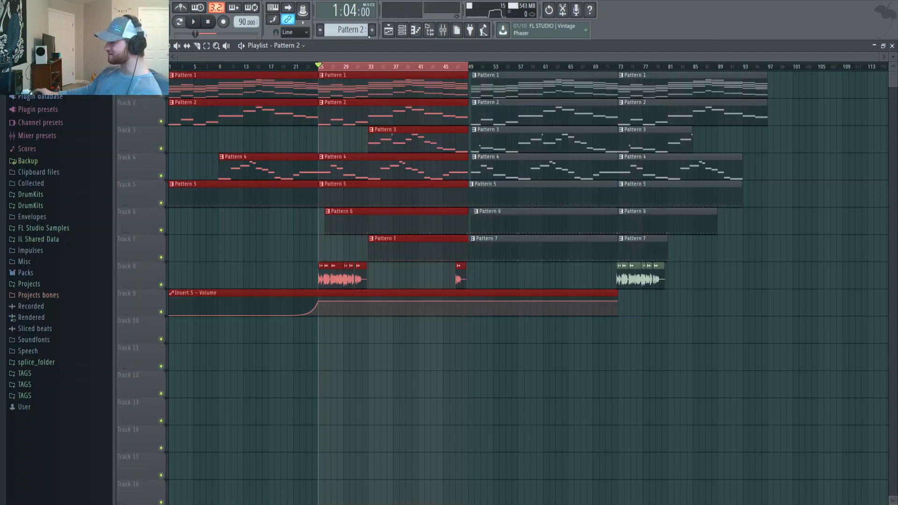
# Select Pattern 5, view its Swarm steps in the channel rack, and check the effects on mixer Inserts 5 to 7
pyautogui.scroll(1, 342, 34)
pyautogui.click(401, 30)
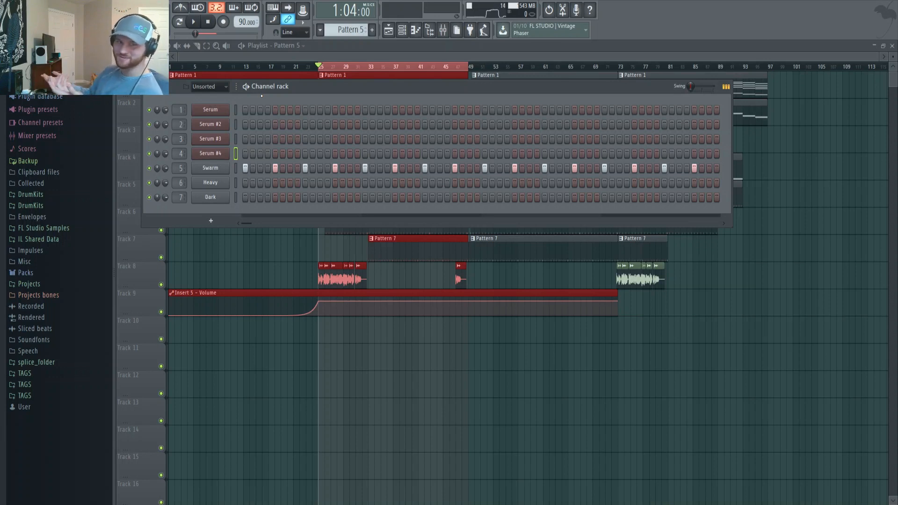
pyautogui.click(444, 31)
pyautogui.click(198, 74)
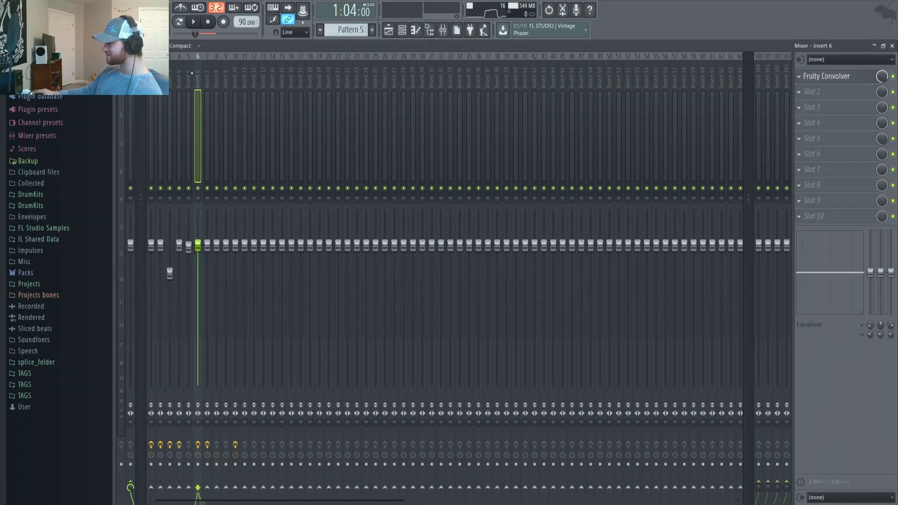
pyautogui.click(190, 73)
pyautogui.scroll(-2, 201, 77)
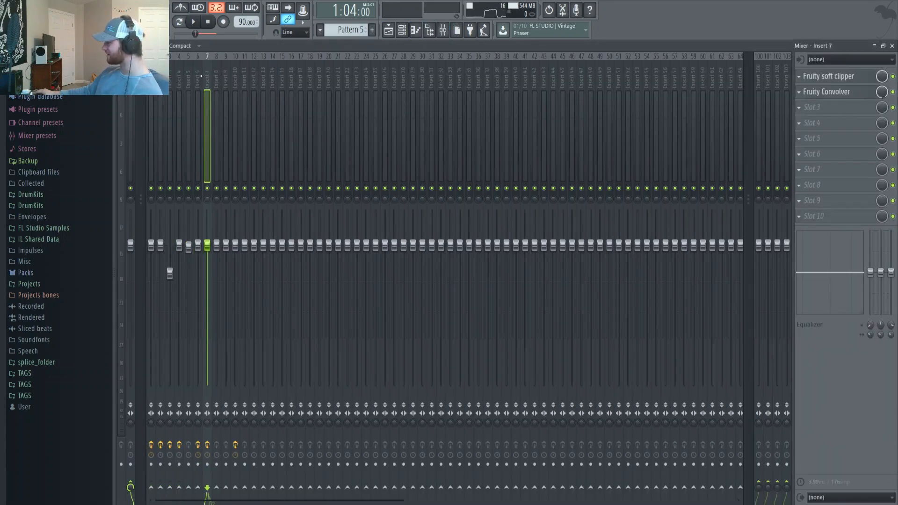
pyautogui.scroll(2, 199, 76)
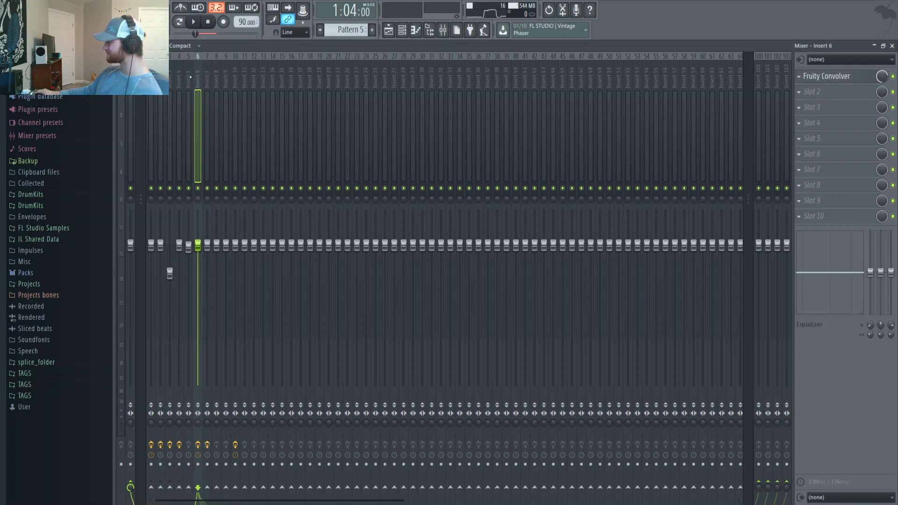
# Listen to the Pattern 5 Swarm part with the channel rack showing, and stop playback
pyautogui.click(402, 32)
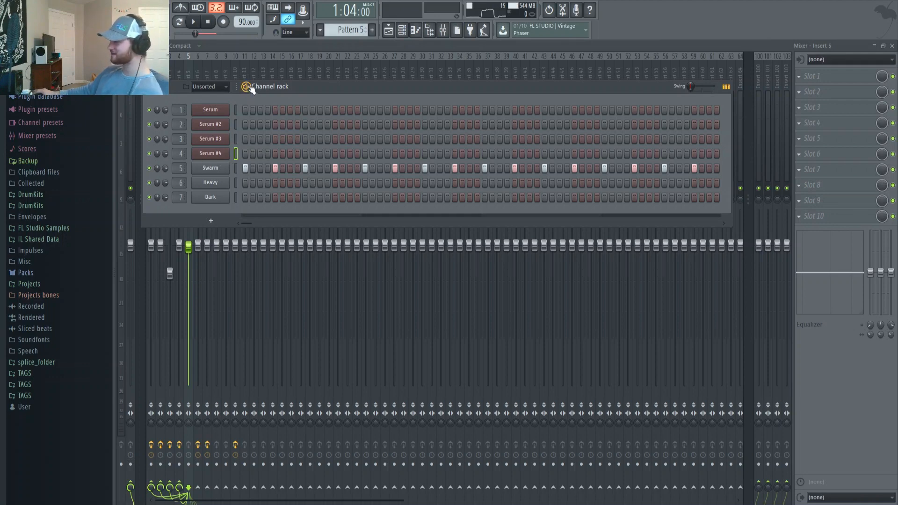
pyautogui.press('space')
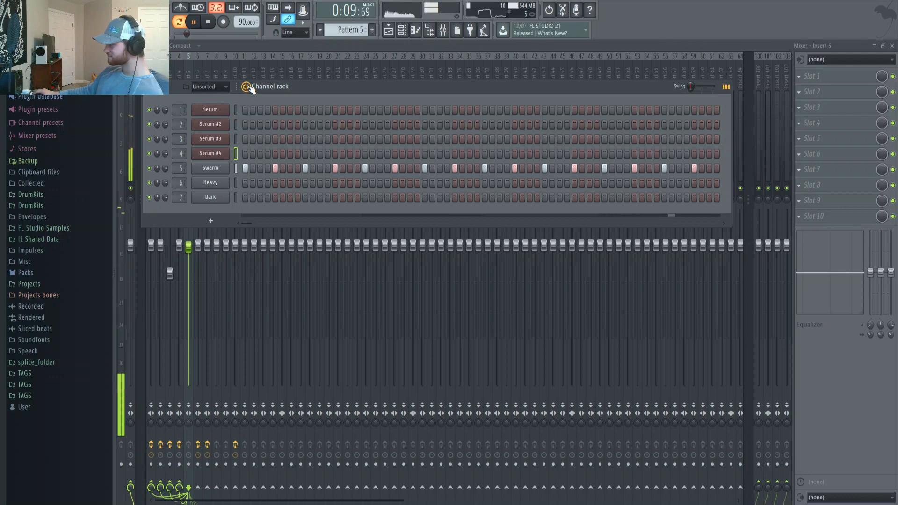
pyautogui.press('space')
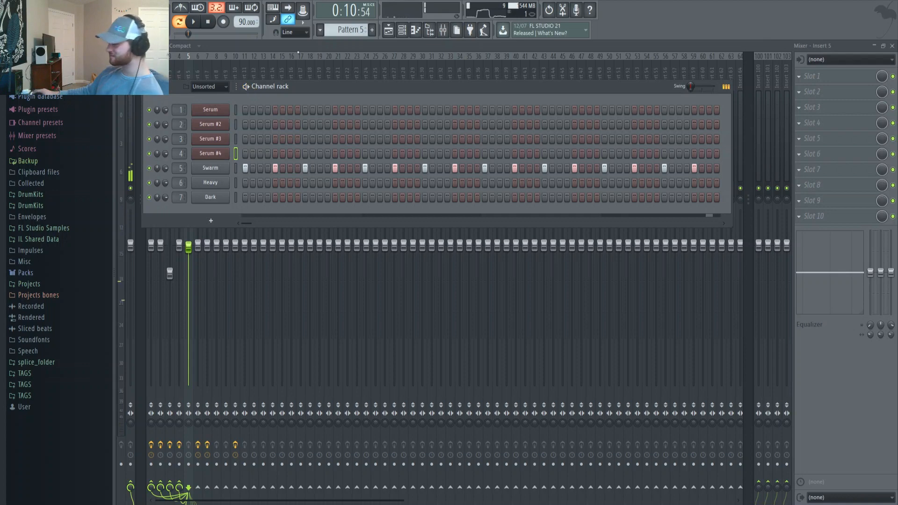
# Review the effect chains on mixer Inserts 1 to 6 one after another
pyautogui.press('F6')
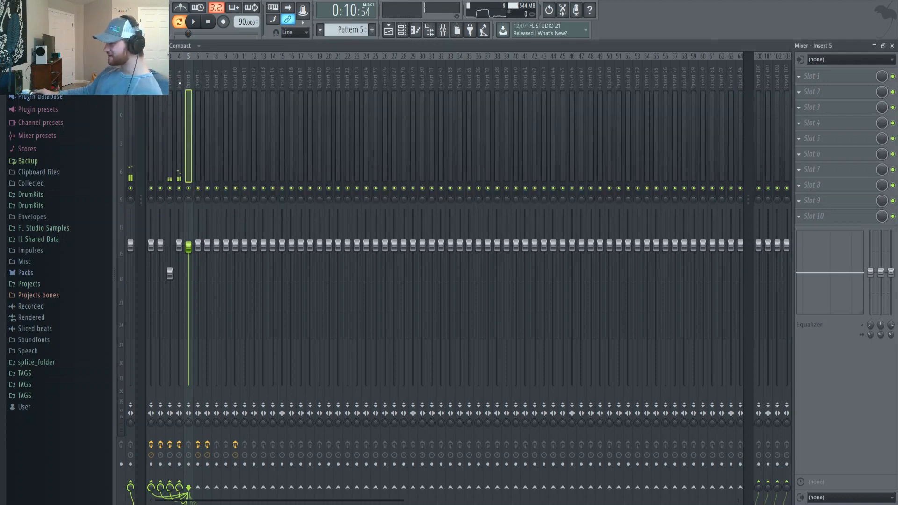
pyautogui.click(180, 83)
pyautogui.click(170, 83)
pyautogui.click(151, 83)
pyautogui.click(161, 83)
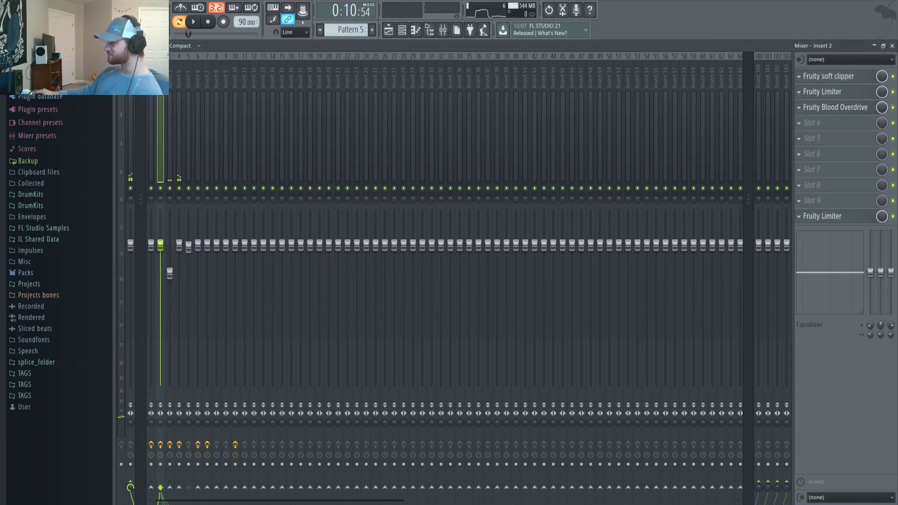
pyautogui.click(170, 71)
pyautogui.click(179, 71)
pyautogui.click(198, 71)
pyautogui.click(189, 72)
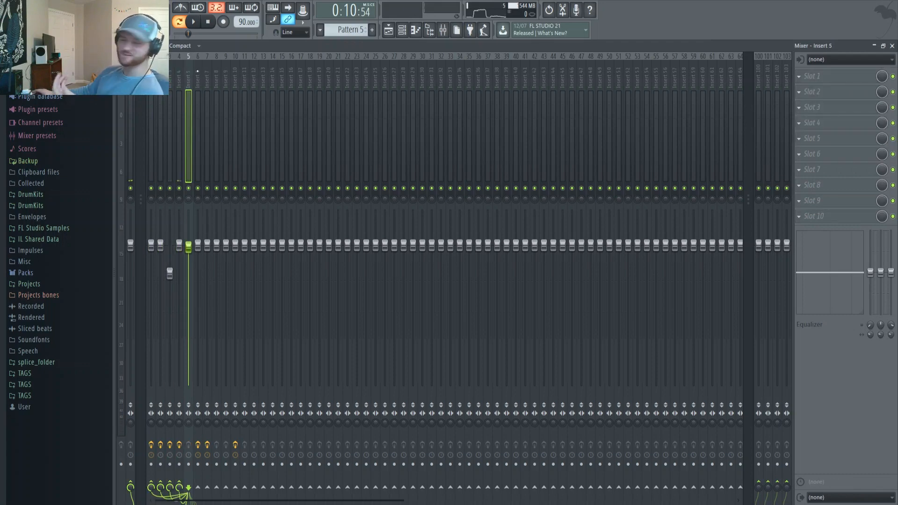
pyautogui.click(195, 79)
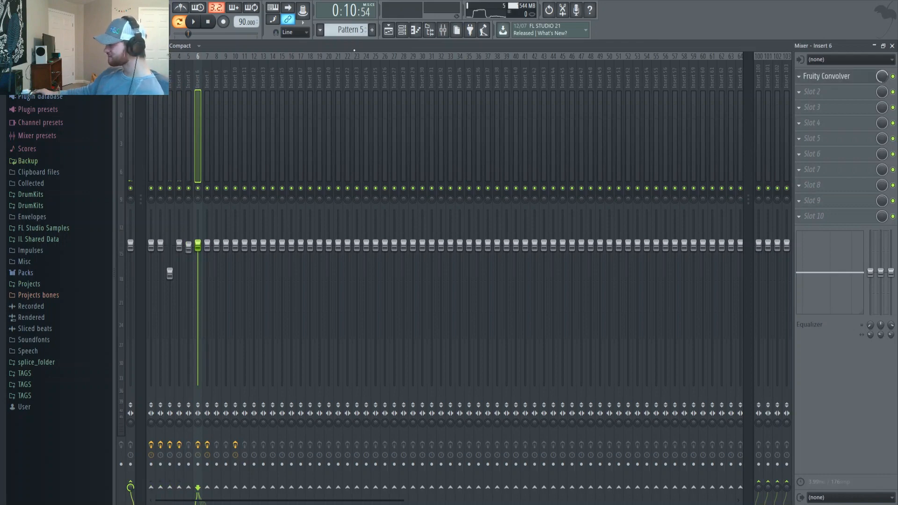
# Switch to Pattern 6 in the channel rack and play its Heavy part, stopping after a short listen
pyautogui.click(402, 30)
pyautogui.scroll(1, 352, 30)
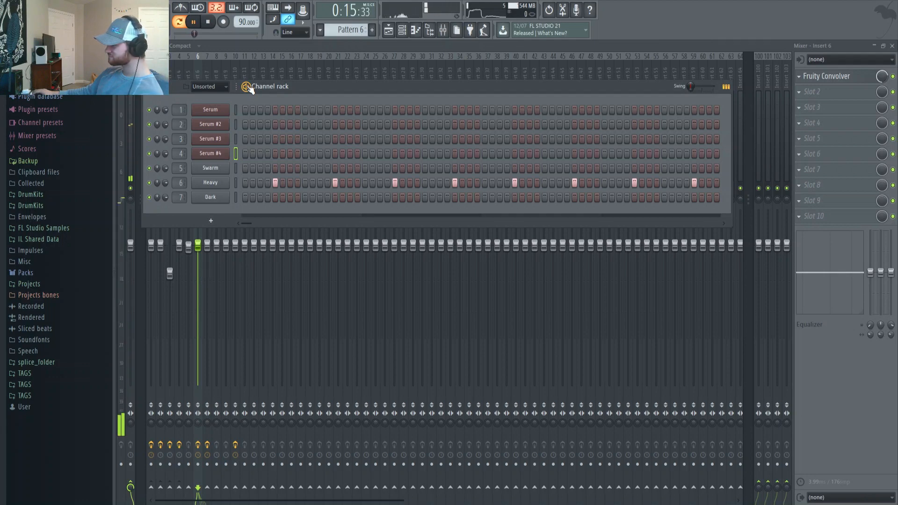
pyautogui.press('space')
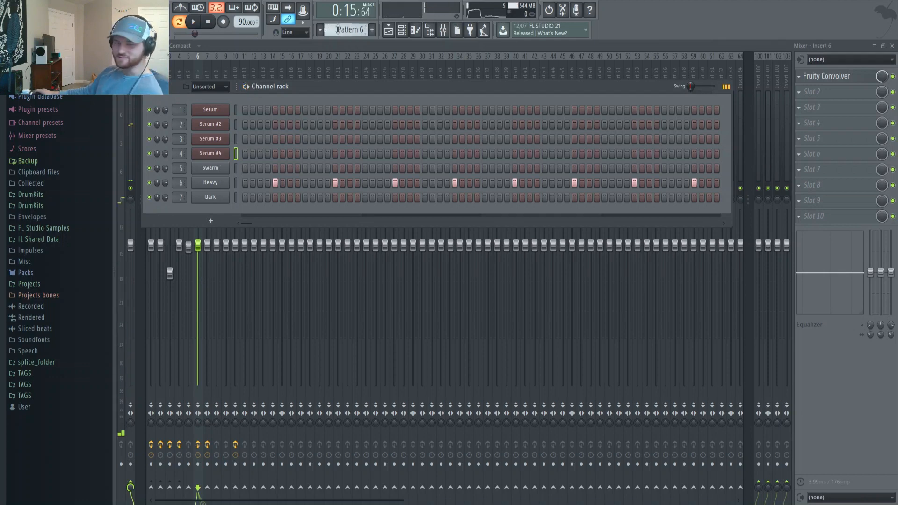
# Switch to Pattern 7 in the channel rack and play its Dark part, stopping after a short listen
pyautogui.scroll(1, 337, 30)
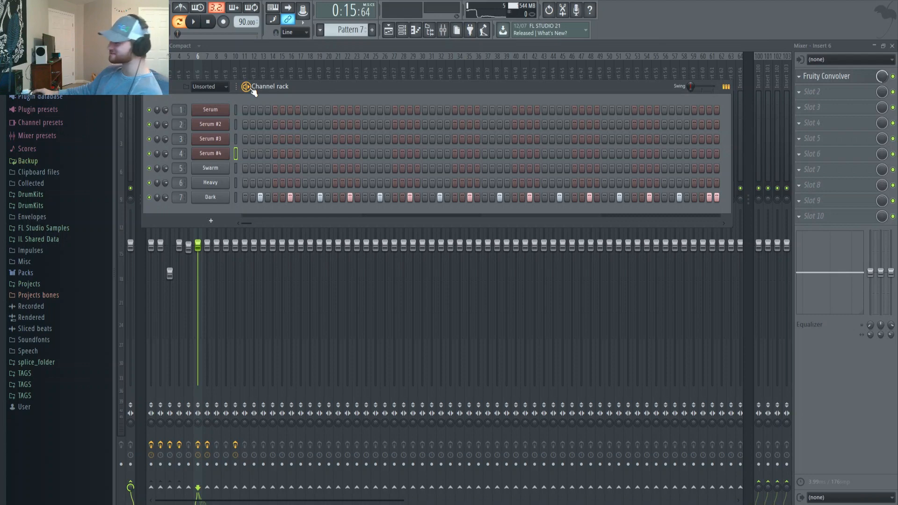
pyautogui.press('space')
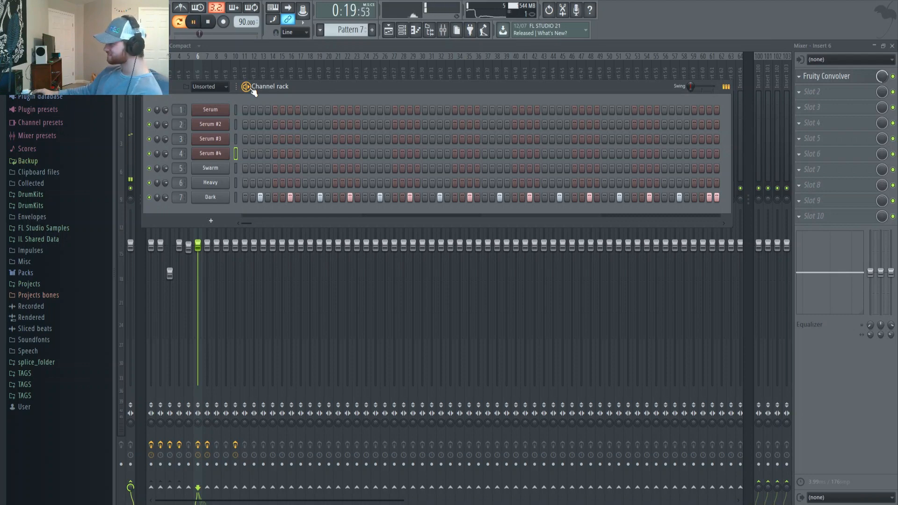
pyautogui.press('space')
# Show the playlist and solo the percussion on tracks 5, 6 and 7 together with the track 9 volume automation
pyautogui.click(388, 29)
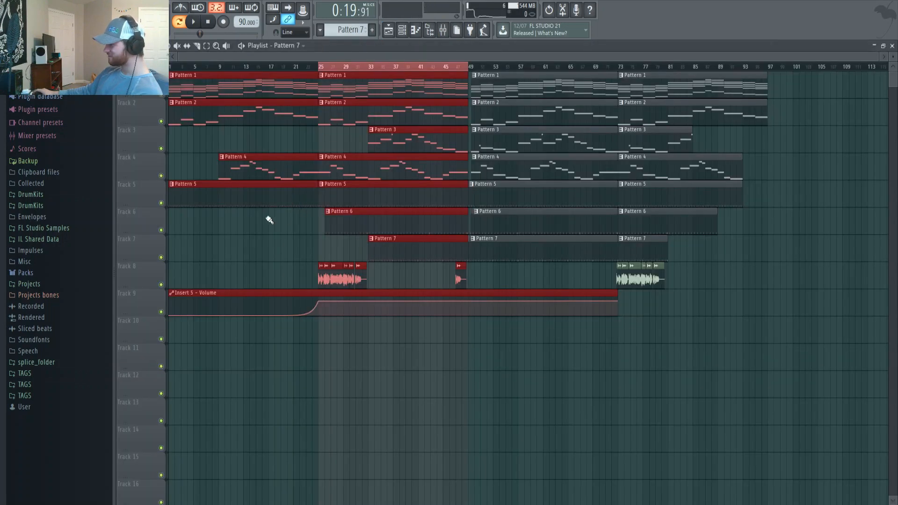
pyautogui.rightClick(161, 203)
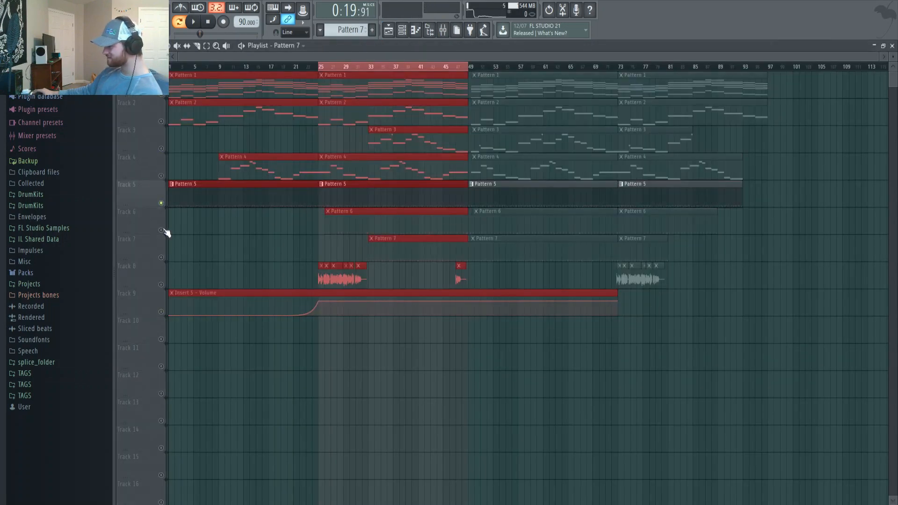
pyautogui.rightClick(161, 230)
pyautogui.click(161, 258)
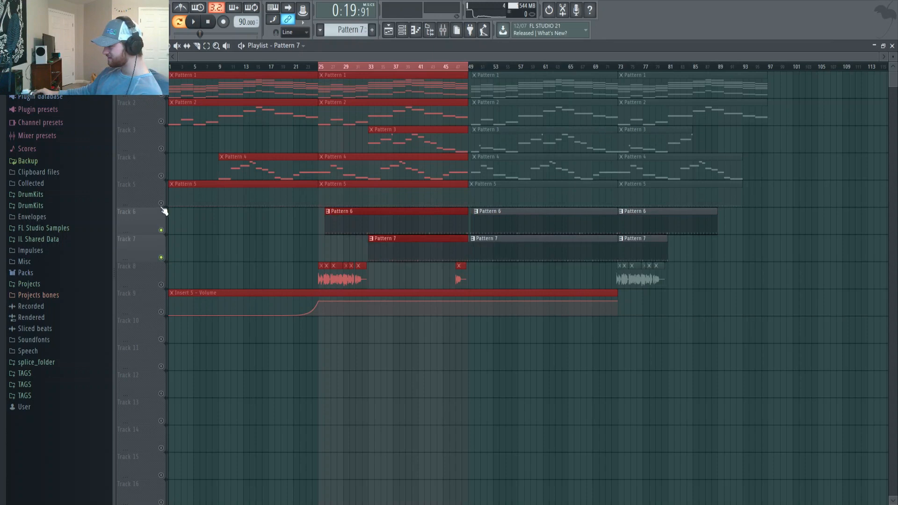
pyautogui.click(161, 203)
pyautogui.click(162, 313)
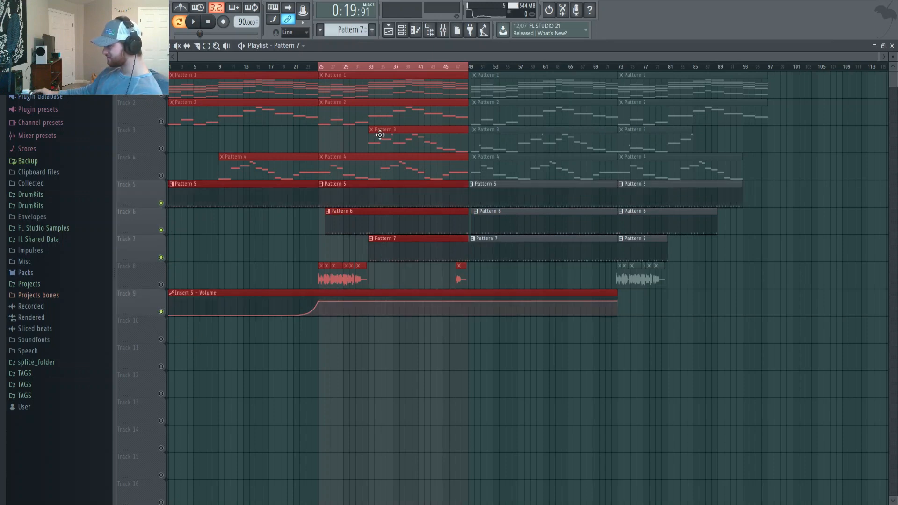
# Shorten the playlist time selection and play the soloed percussion section
pyautogui.moveTo(322, 69); pyautogui.dragTo(369, 74)
pyautogui.moveTo(469, 65); pyautogui.dragTo(394, 86)
pyautogui.press('space')
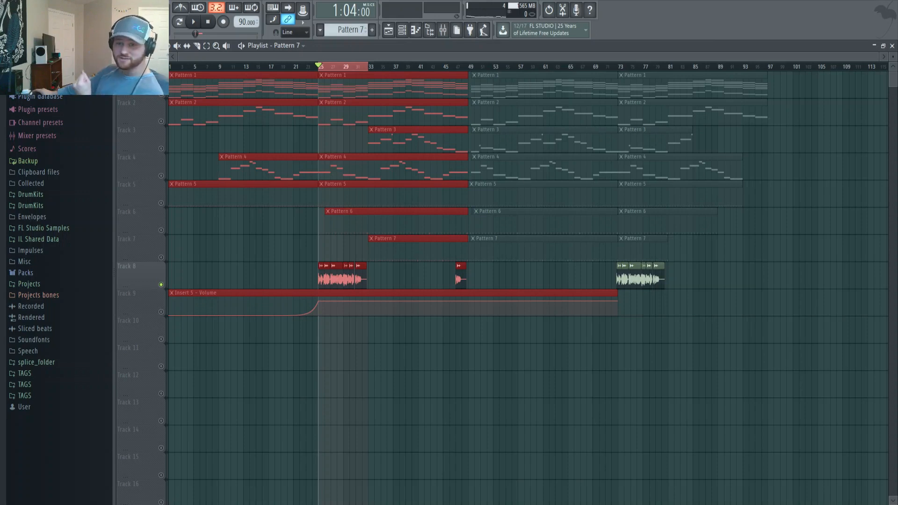
# Show all channels including the vocals in the channel rack, and bring up the effect chain of mixer Insert 10
pyautogui.click(443, 31)
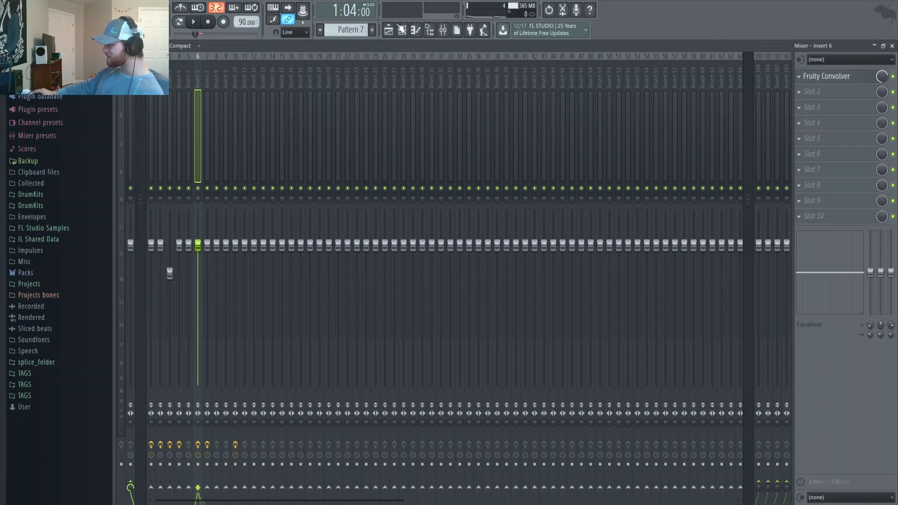
pyautogui.click(401, 30)
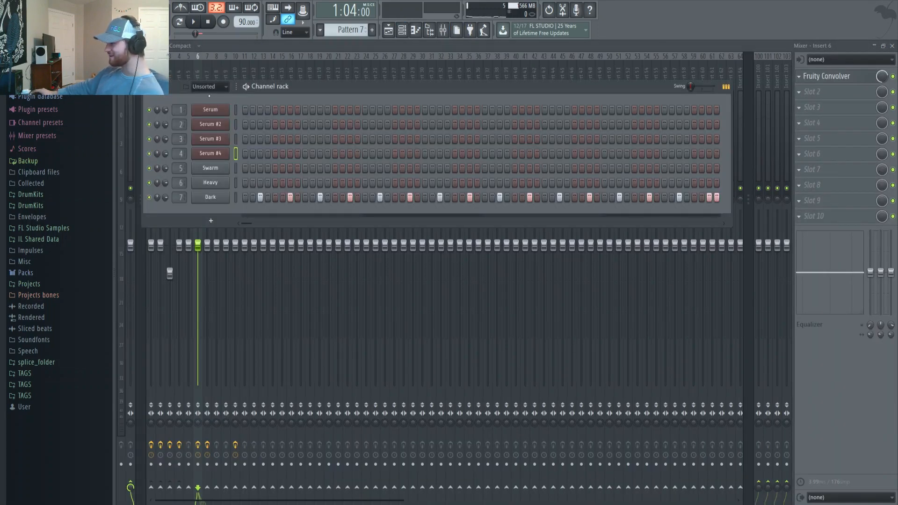
pyautogui.click(209, 87)
pyautogui.click(207, 99)
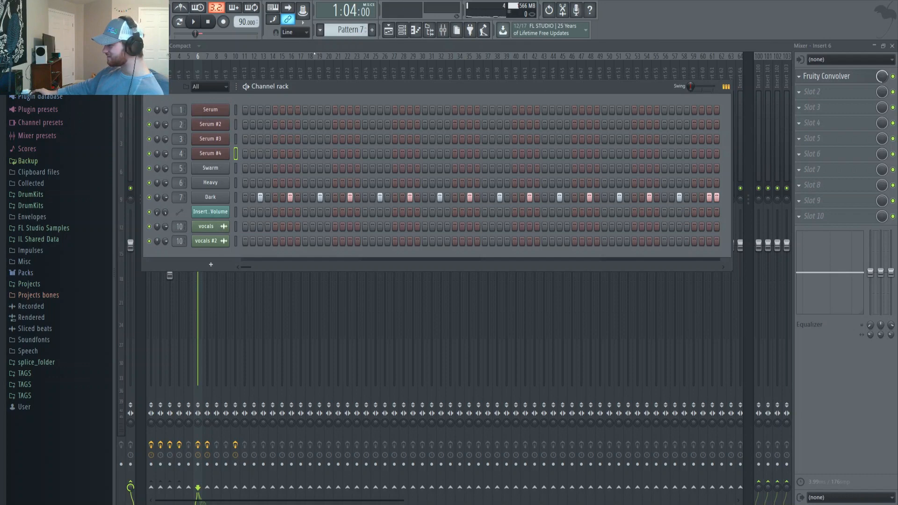
pyautogui.click(302, 56)
pyautogui.click(235, 78)
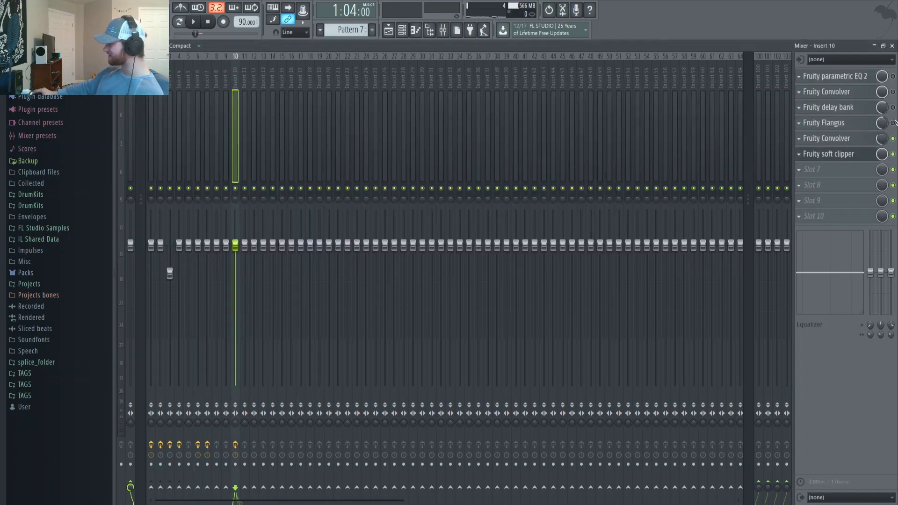
# Return to the playlist, focus on the track 8 vocal clips from bar 25, and play them
pyautogui.click(389, 29)
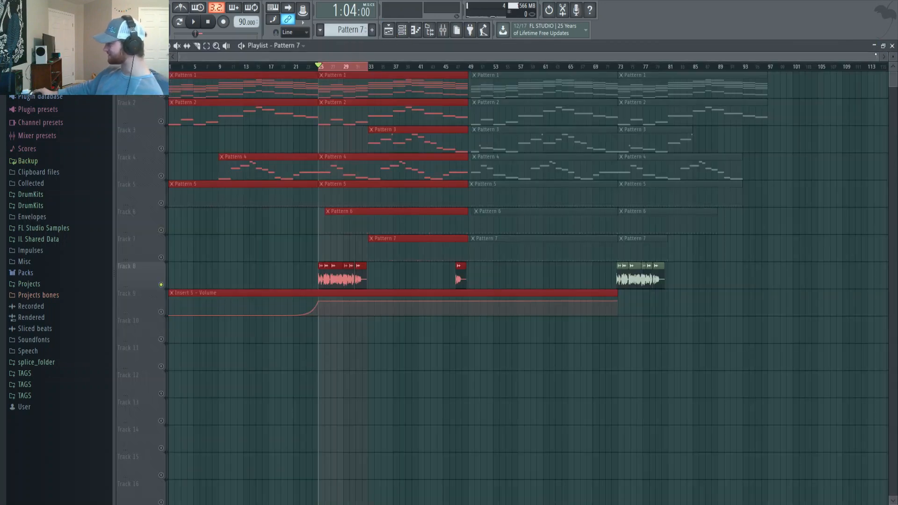
pyautogui.scroll(5, 347, 56)
pyautogui.moveTo(347, 56); pyautogui.dragTo(494, 43)
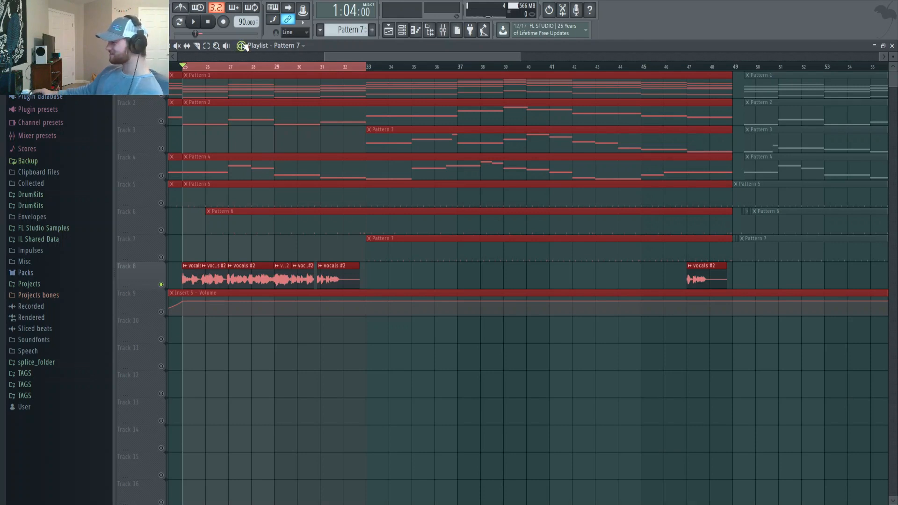
pyautogui.press('space')
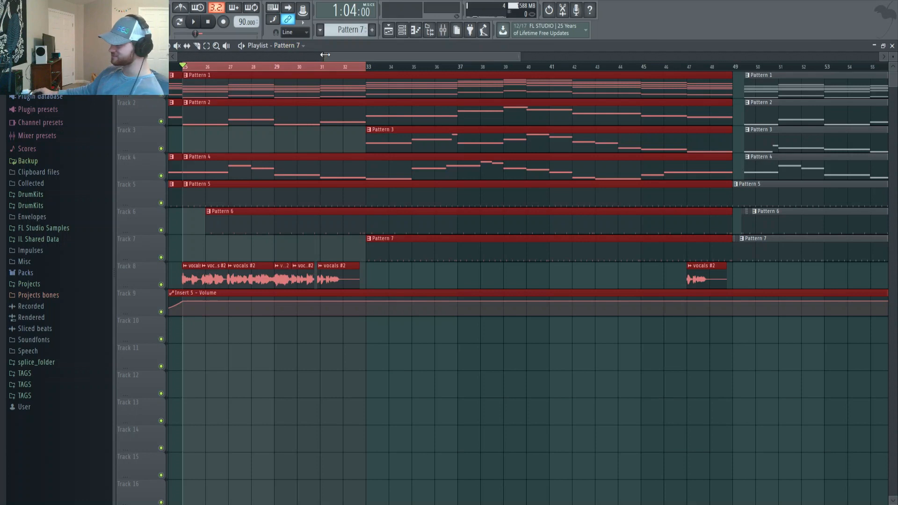
# View the arrangement from bar 1, check the Insert 10 effect chain in the mixer, and return to the playlist
pyautogui.moveTo(325, 55); pyautogui.dragTo(180, 55)
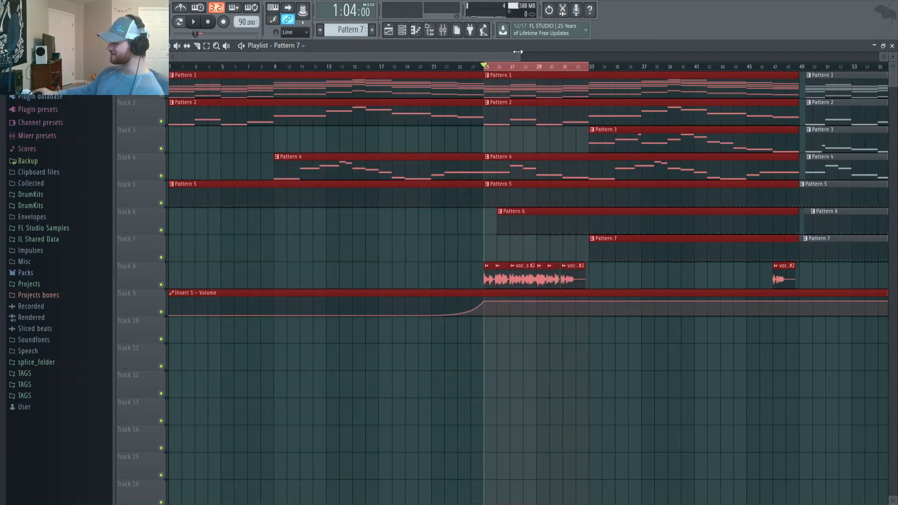
pyautogui.click(443, 30)
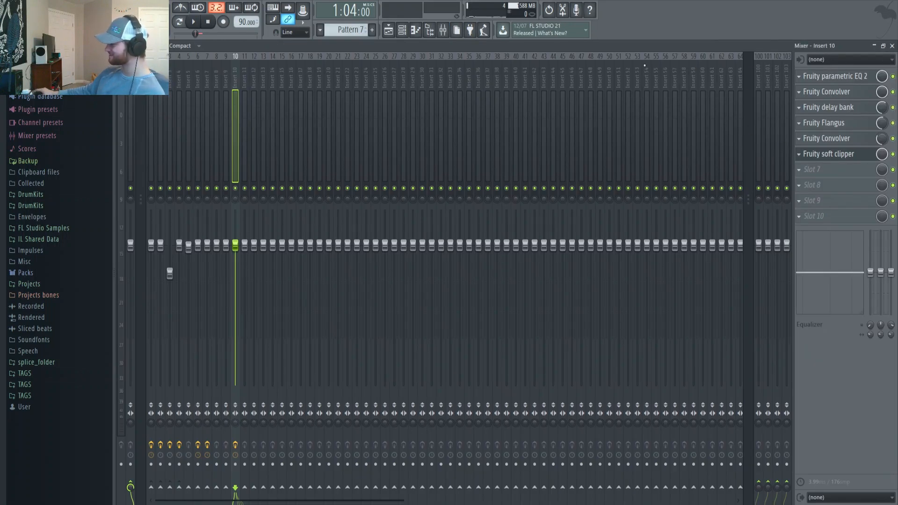
pyautogui.click(388, 30)
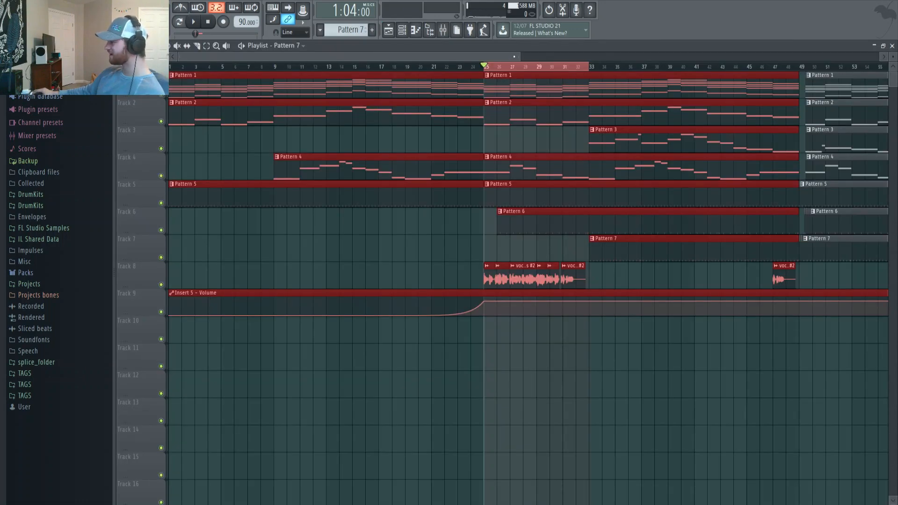
# Solo the track 8 vocals in the playlist and listen to the section from bar 25
pyautogui.moveTo(182, 56); pyautogui.dragTo(358, 57)
pyautogui.moveTo(381, 56); pyautogui.dragTo(338, 57)
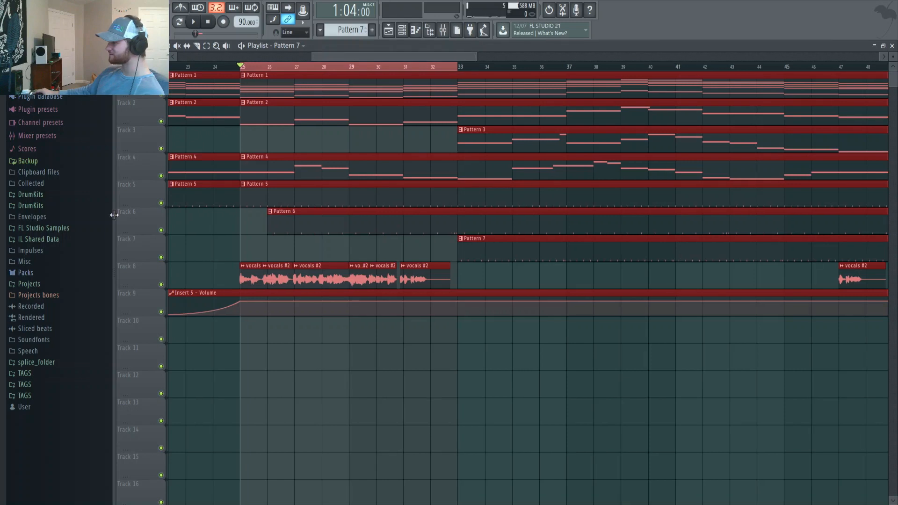
pyautogui.rightClick(161, 285)
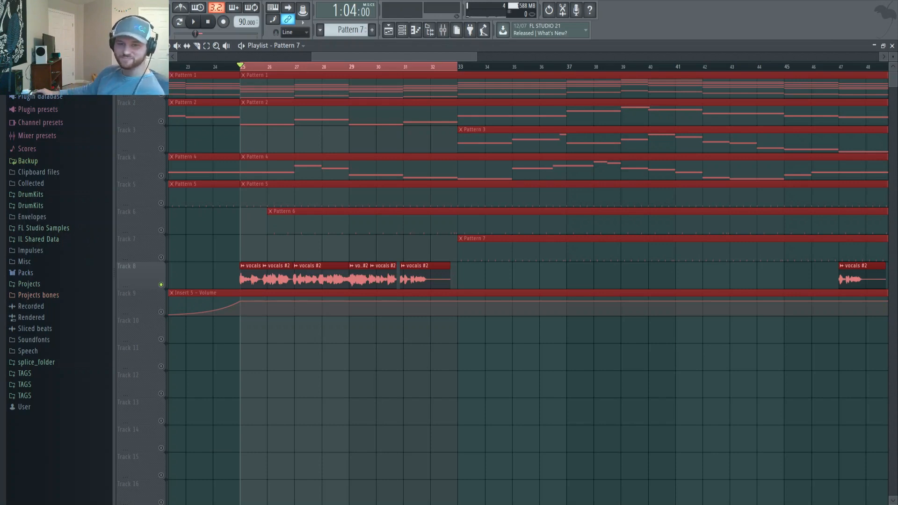
pyautogui.press('space')
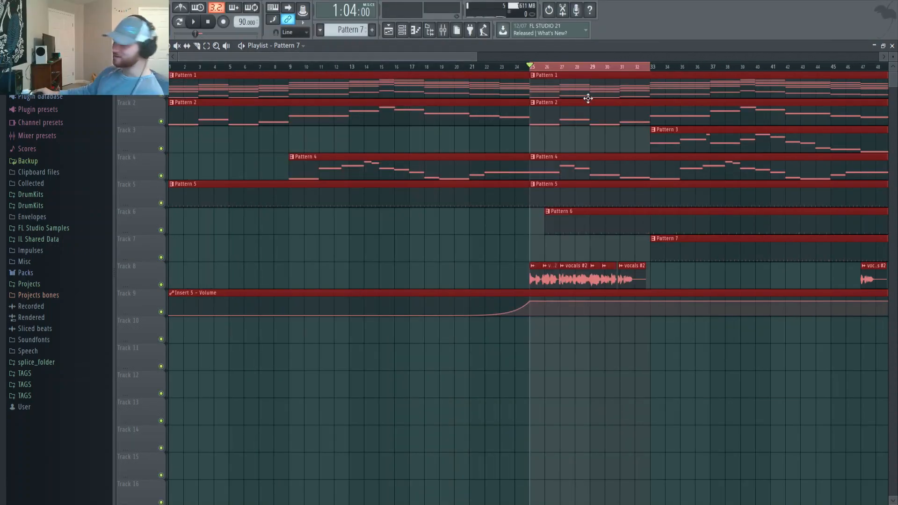
# Examine the gap and short pattern cuts around bar 49 in the playlist, and look over the mixer once more
pyautogui.moveTo(475, 57); pyautogui.dragTo(891, 80)
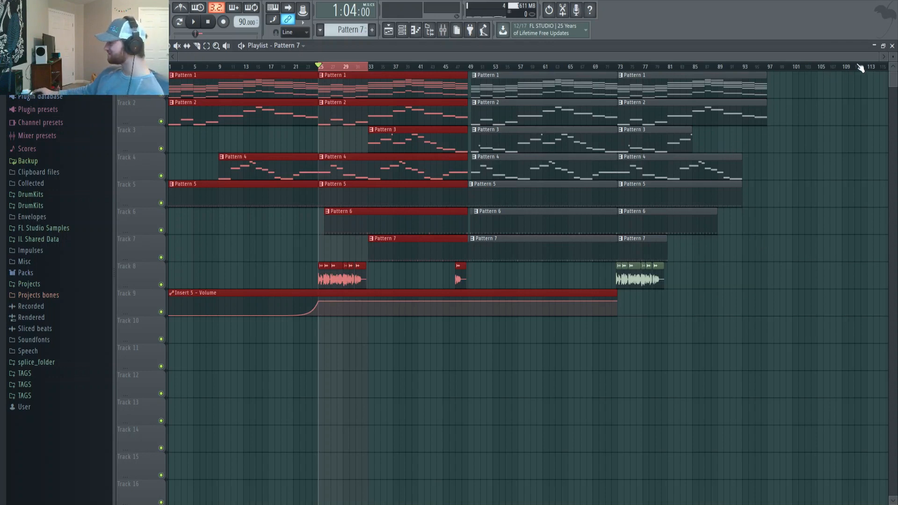
pyautogui.moveTo(878, 56); pyautogui.dragTo(484, 54)
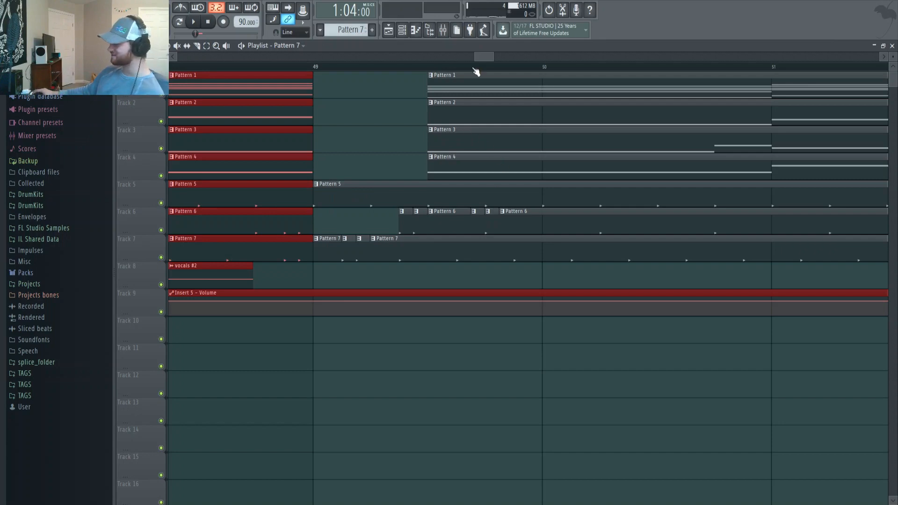
pyautogui.click(472, 55)
pyautogui.moveTo(479, 57); pyautogui.dragTo(879, 57)
pyautogui.moveTo(463, 58); pyautogui.dragTo(180, 57)
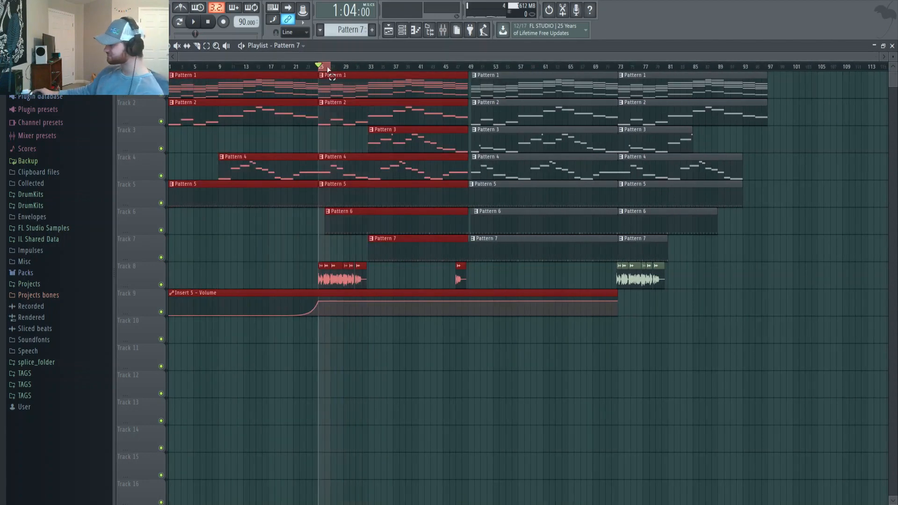
pyautogui.click(442, 32)
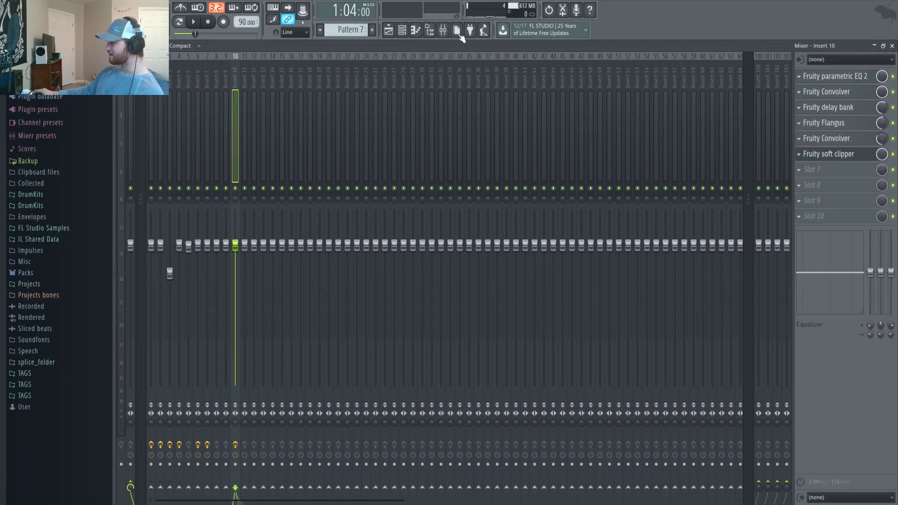
pyautogui.click(389, 30)
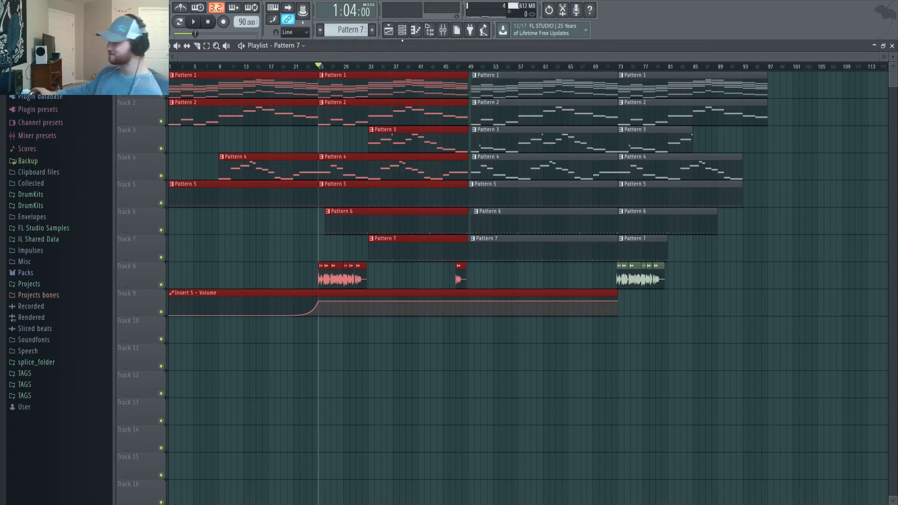
# Open the project 112522 sped without saving the changes to 112522.flp
pyautogui.hotkey('alt', 'f')
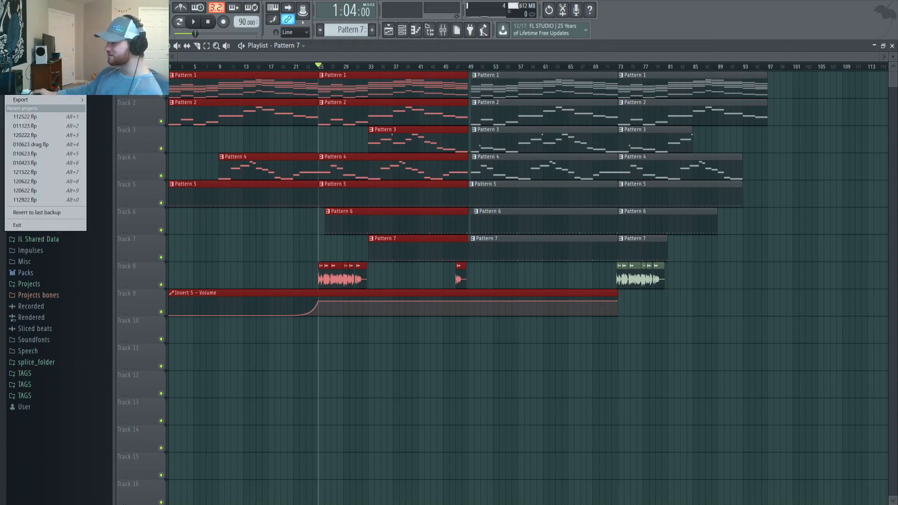
pyautogui.press('n')
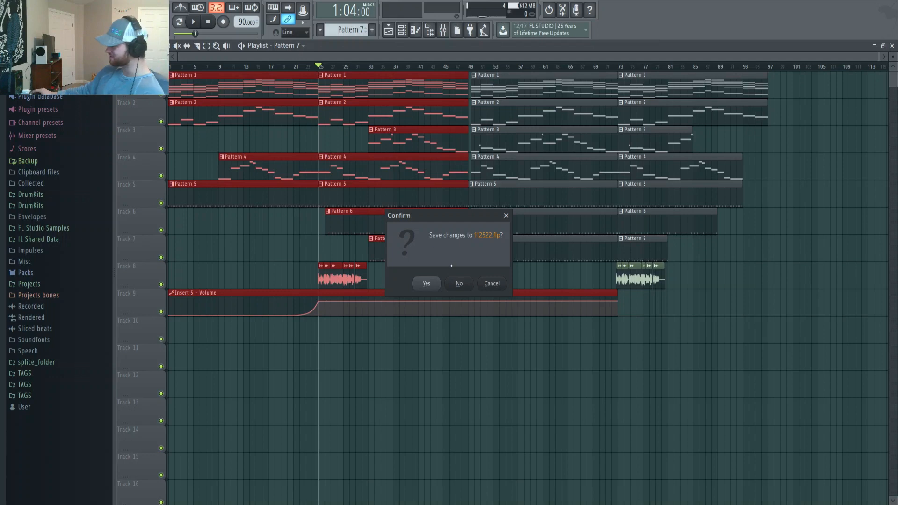
pyautogui.click(460, 283)
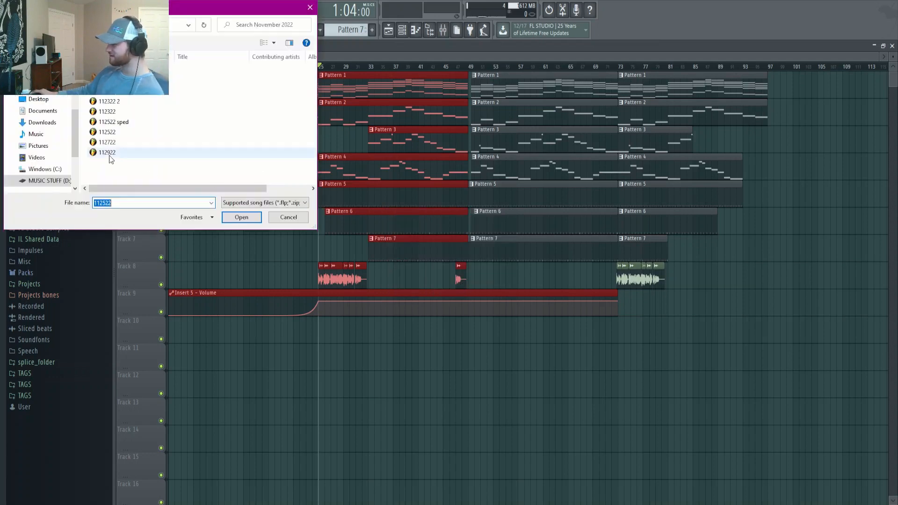
pyautogui.doubleClick(116, 122)
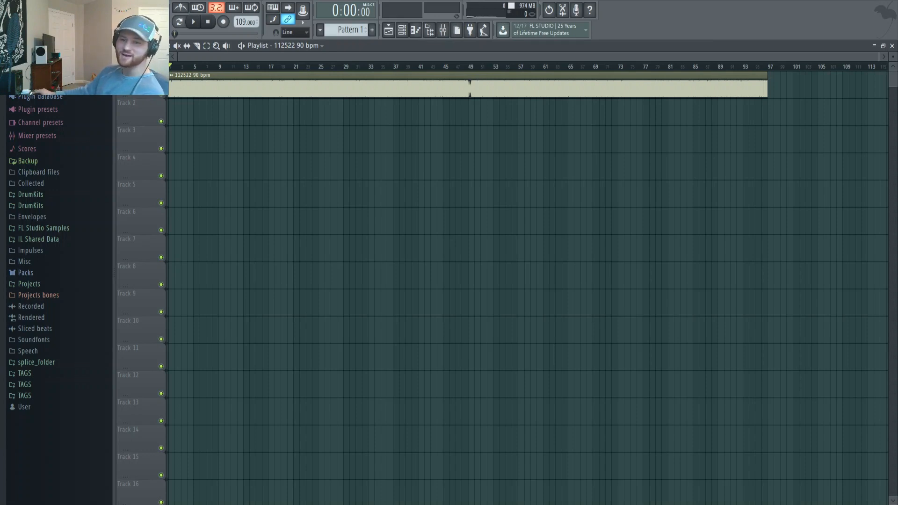
# Play the 112522 90 bpm audio clip through to its end, and stop playback
pyautogui.press('space')
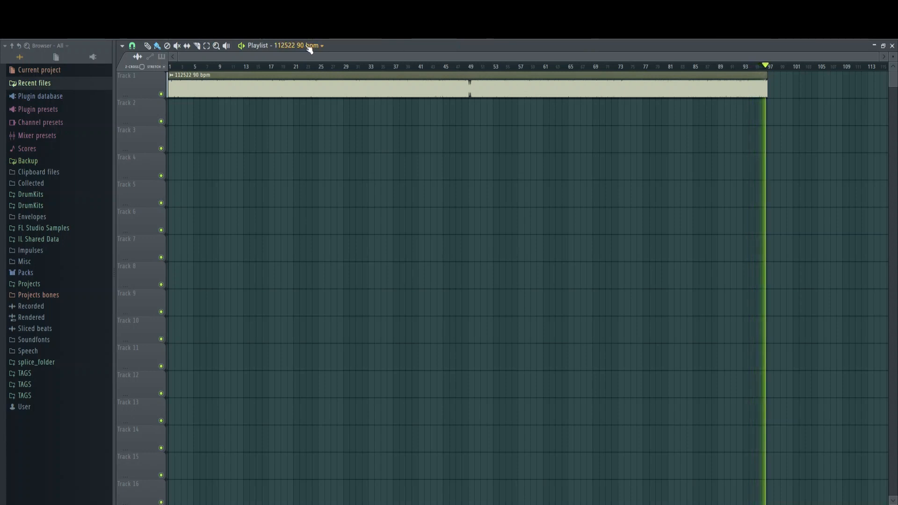
pyautogui.press('space')
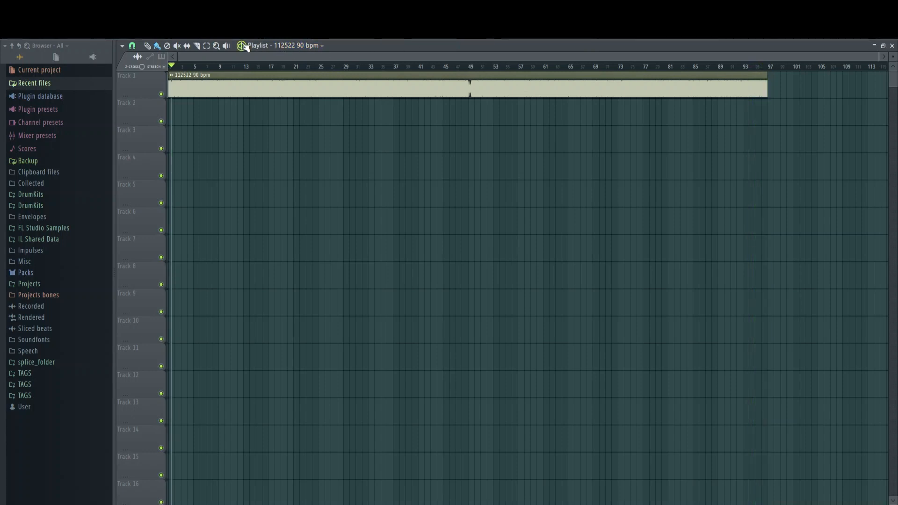